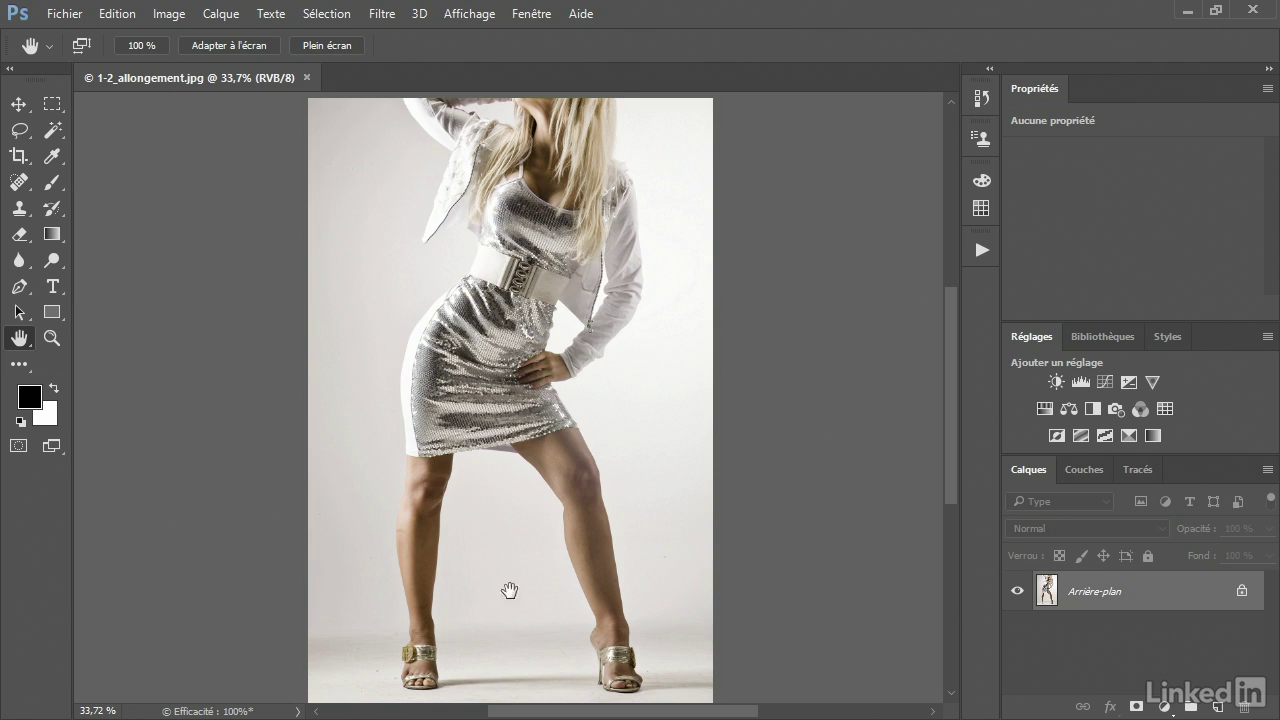
Extend the canvas height to 2200 pixels, anchored top-centre, keeping the 1200 width
scroll(545, 585, "down", 1)
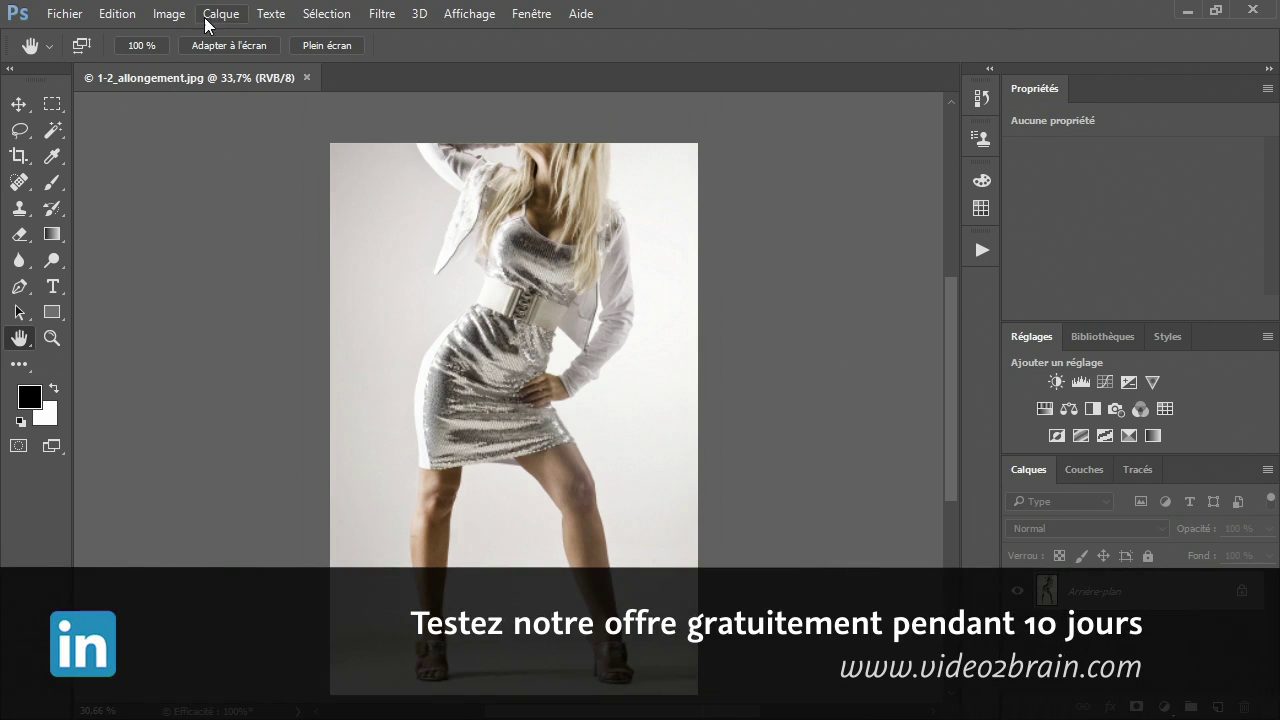
left_click(169, 14)
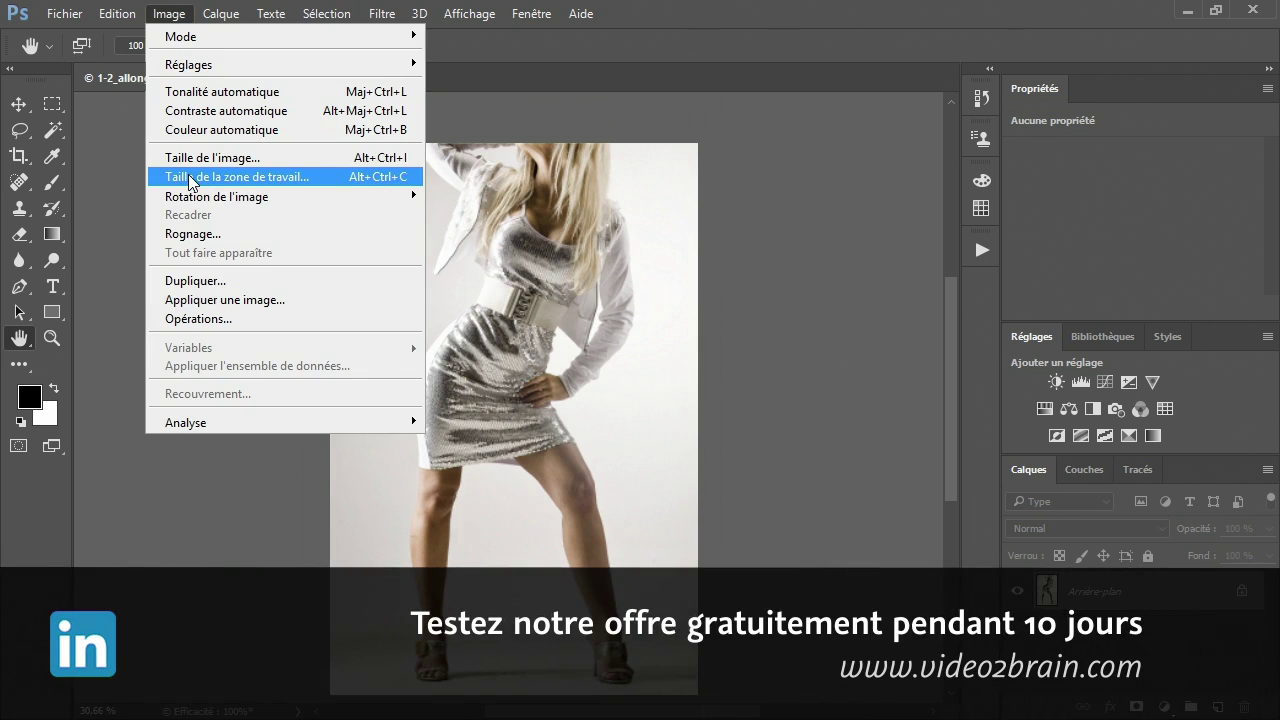
left_click(222, 177)
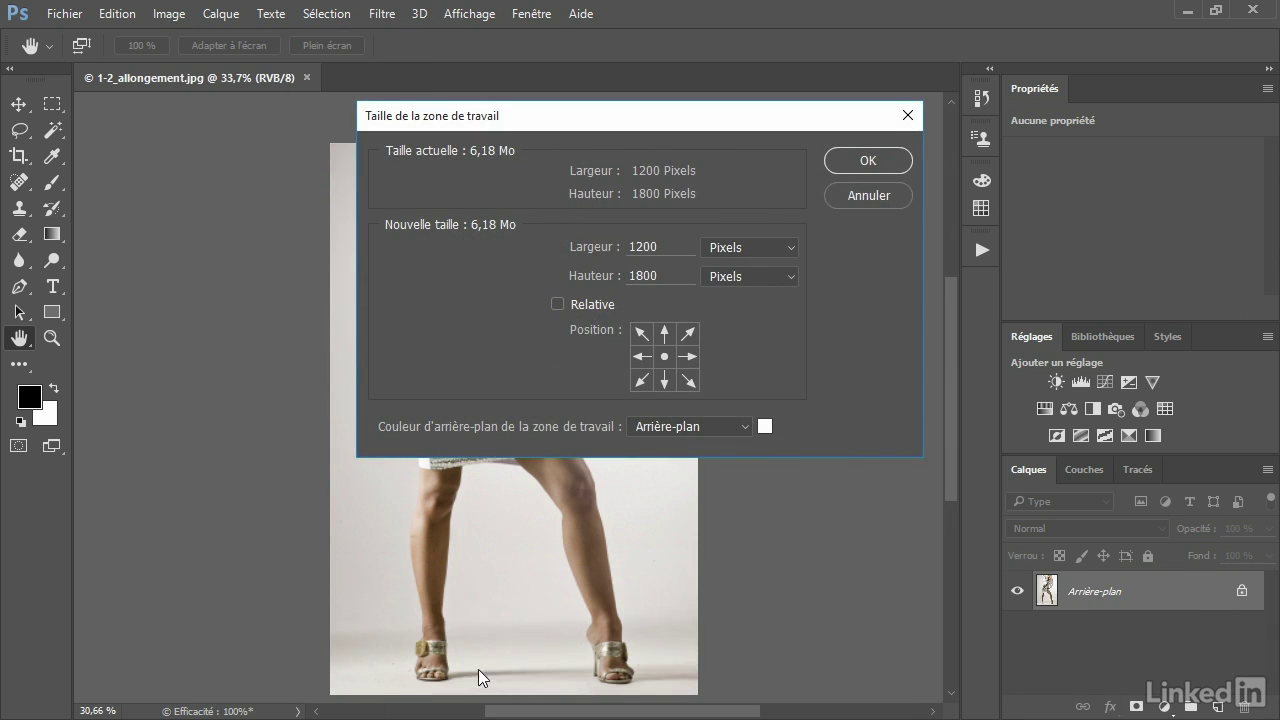
left_click(665, 335)
left_click_drag(668, 273, 595, 271)
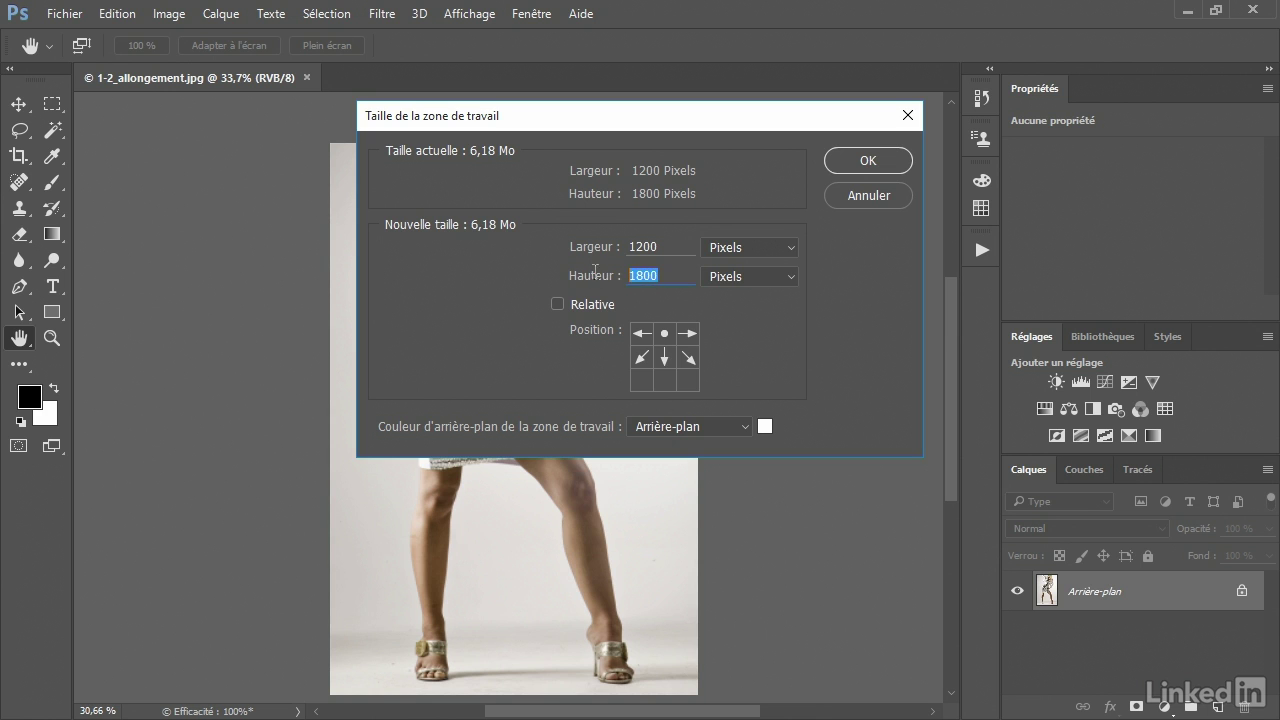
type("2200")
left_click(879, 158)
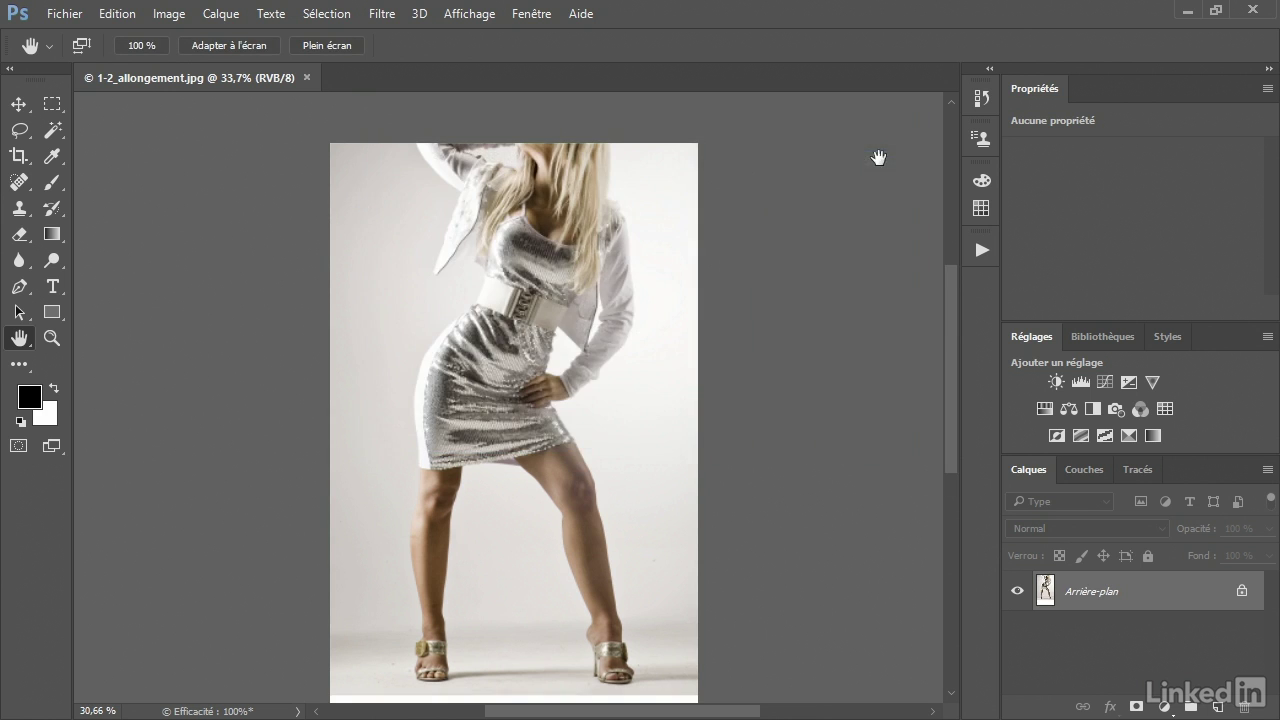
Zoom in on the feet and marquee the bottom floor strip, including both shoe fronts
scroll(947, 283, "down", 3)
left_click_drag(947, 283, 944, 324)
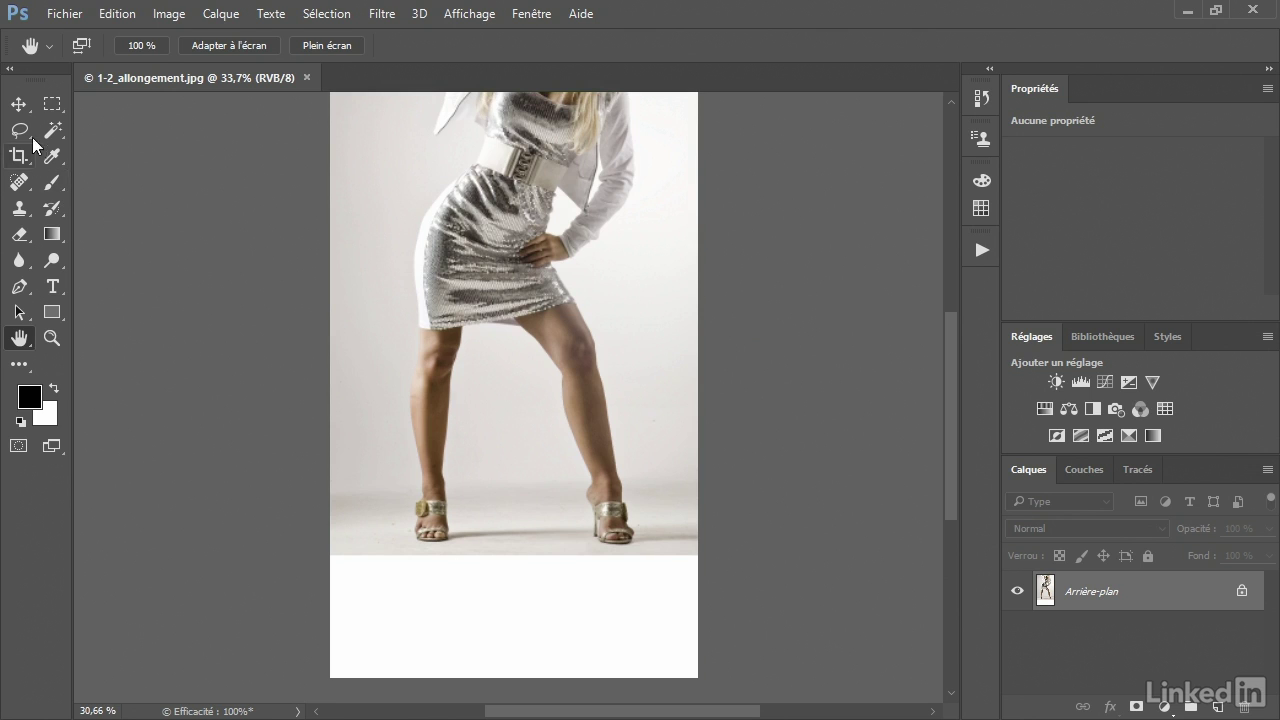
left_click(52, 103)
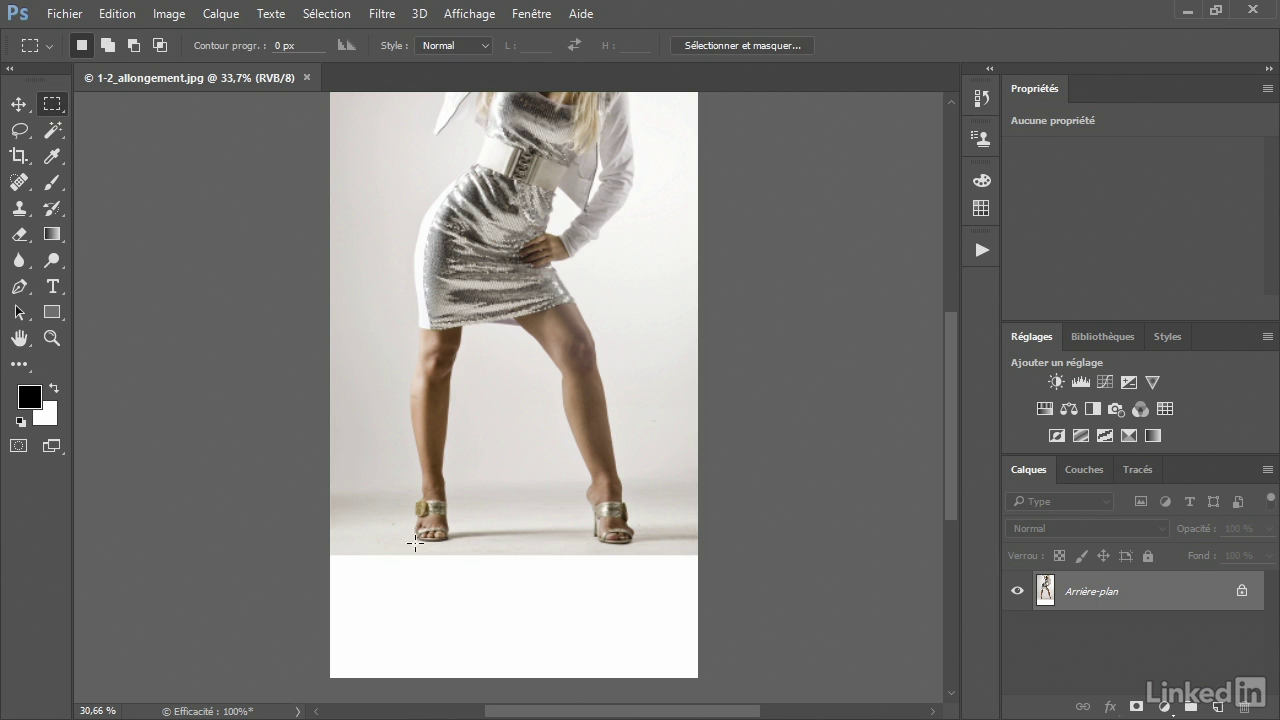
scroll(371, 560, "up", 2)
scroll(371, 560, "up", 1)
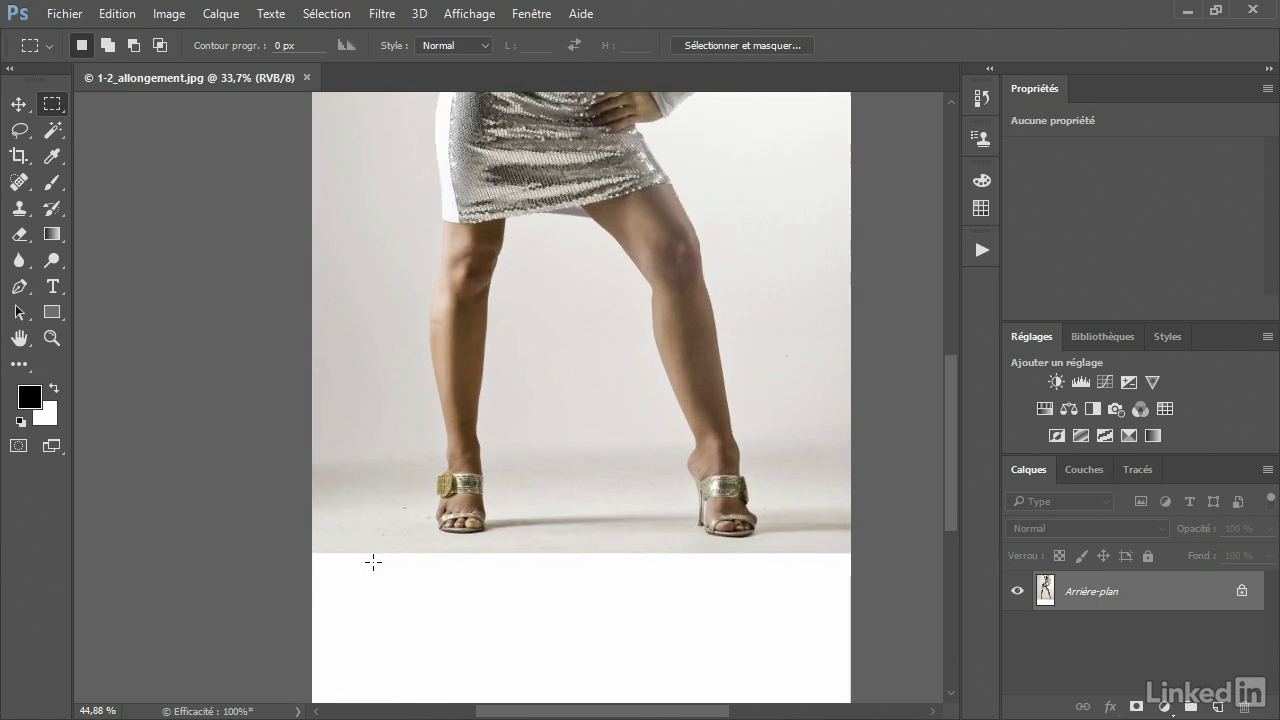
scroll(603, 583, "up", 1)
scroll(456, 597, "up", 2)
mouse_move(456, 597)
left_mouse_down()
mouse_move(586, 606)
mouse_move(547, 610)
left_mouse_up()
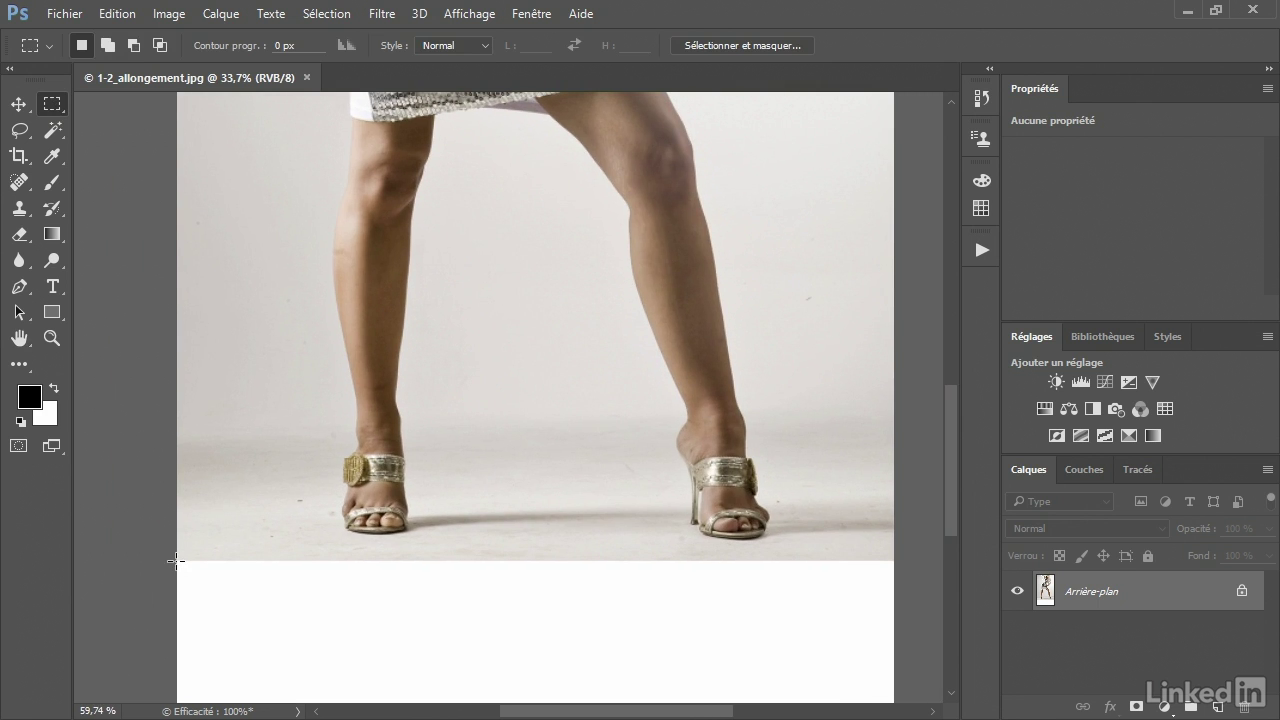
mouse_move(176, 560)
left_mouse_down()
mouse_move(757, 457)
mouse_move(860, 458)
mouse_move(894, 449)
mouse_move(892, 422)
mouse_move(890, 490)
left_mouse_up()
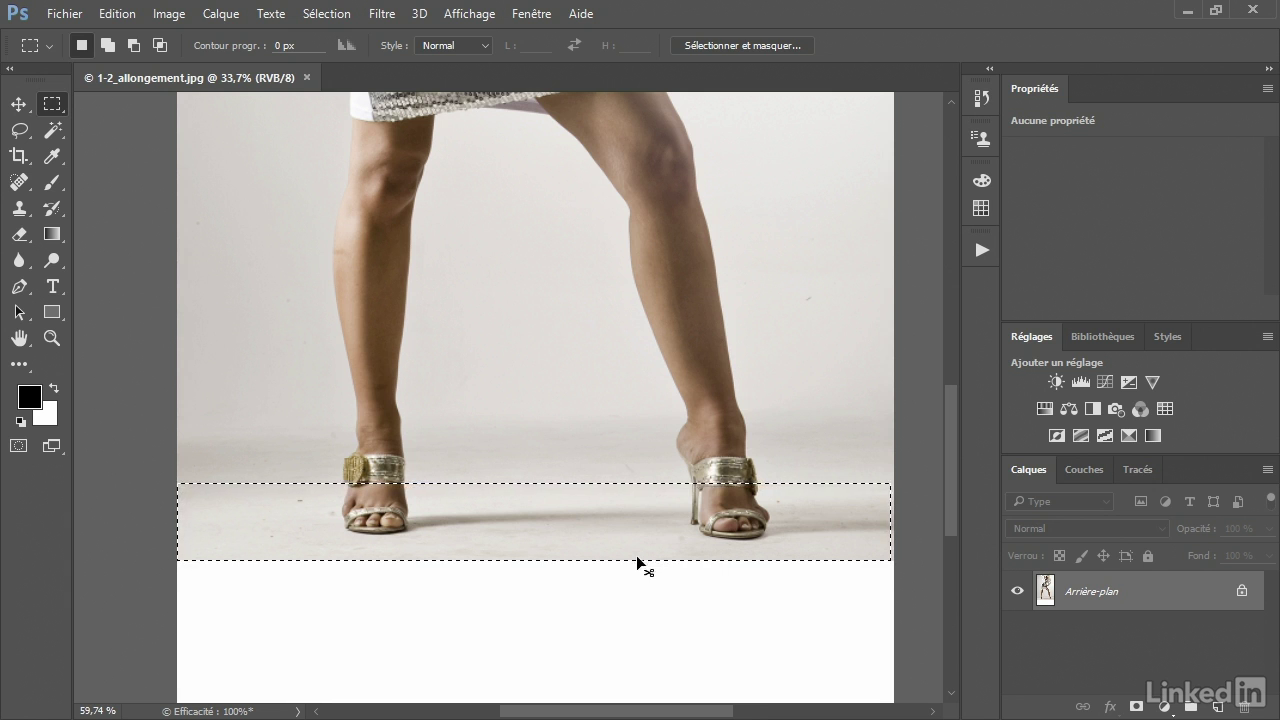
Copy the floor strip to Calque 1 and flip it vertically
key("ctrl+j")
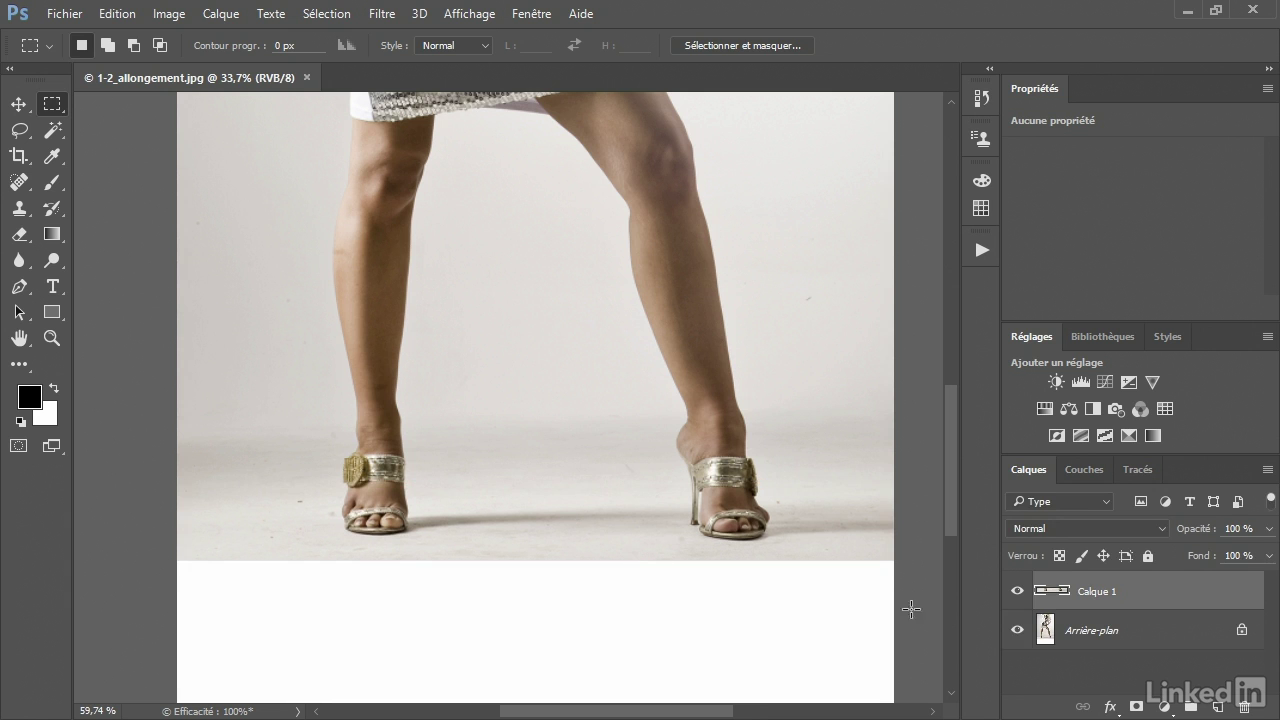
left_click(1018, 630)
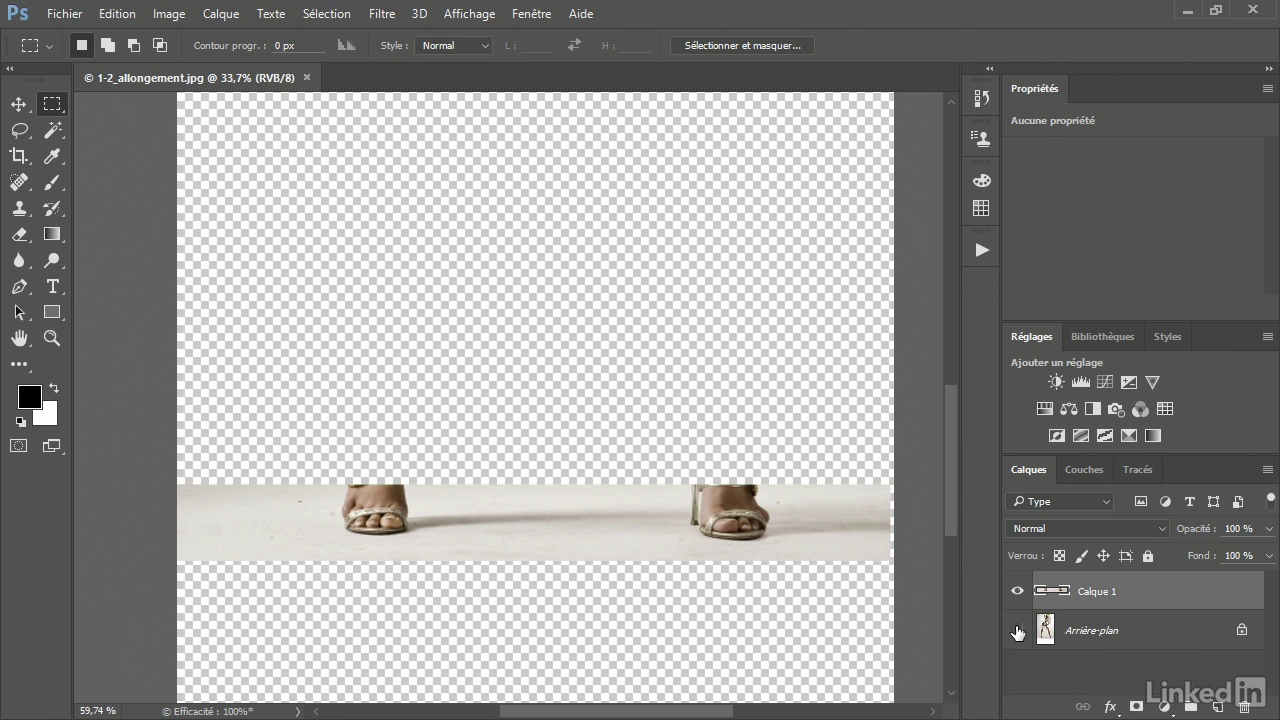
left_click(1018, 630)
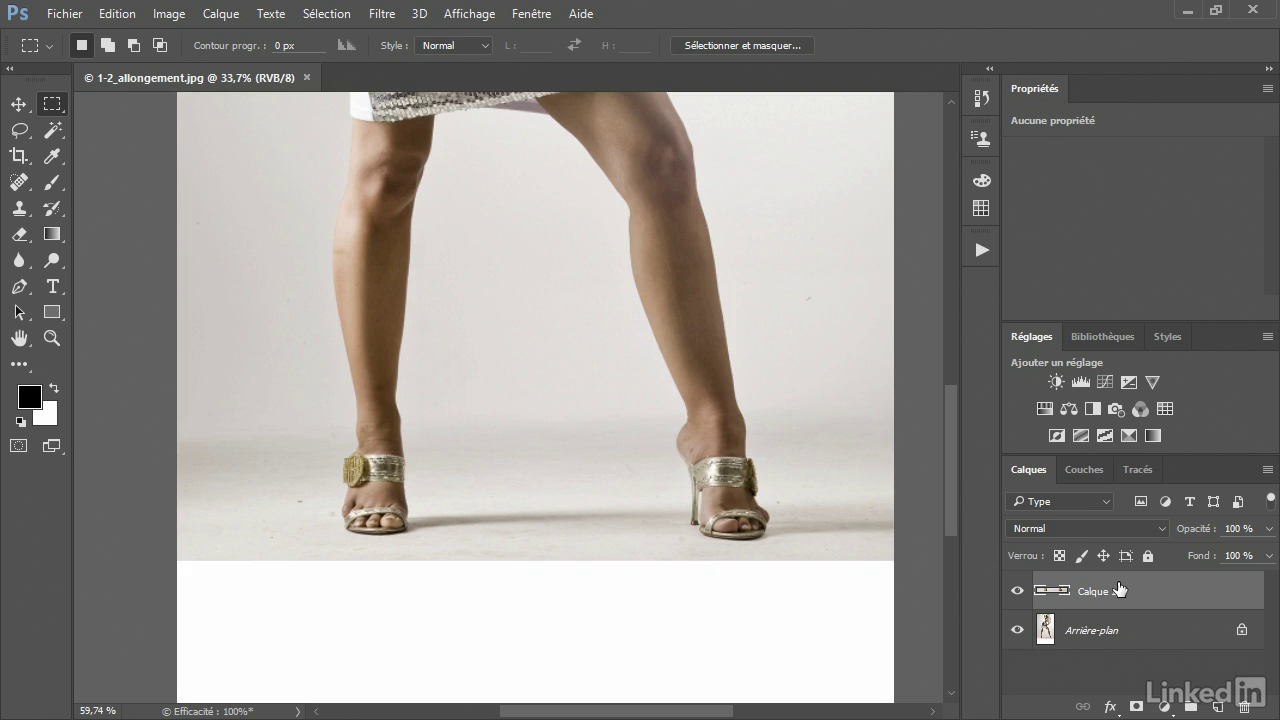
left_click(130, 14)
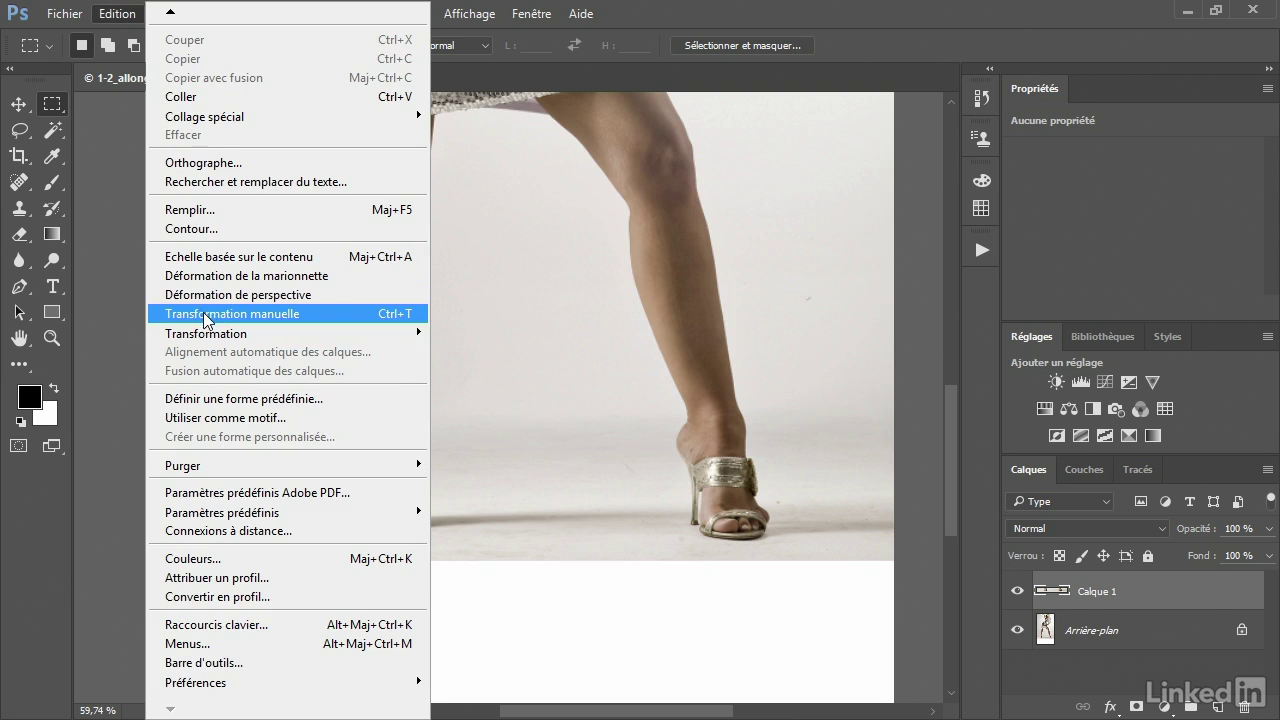
mouse_move(288, 333)
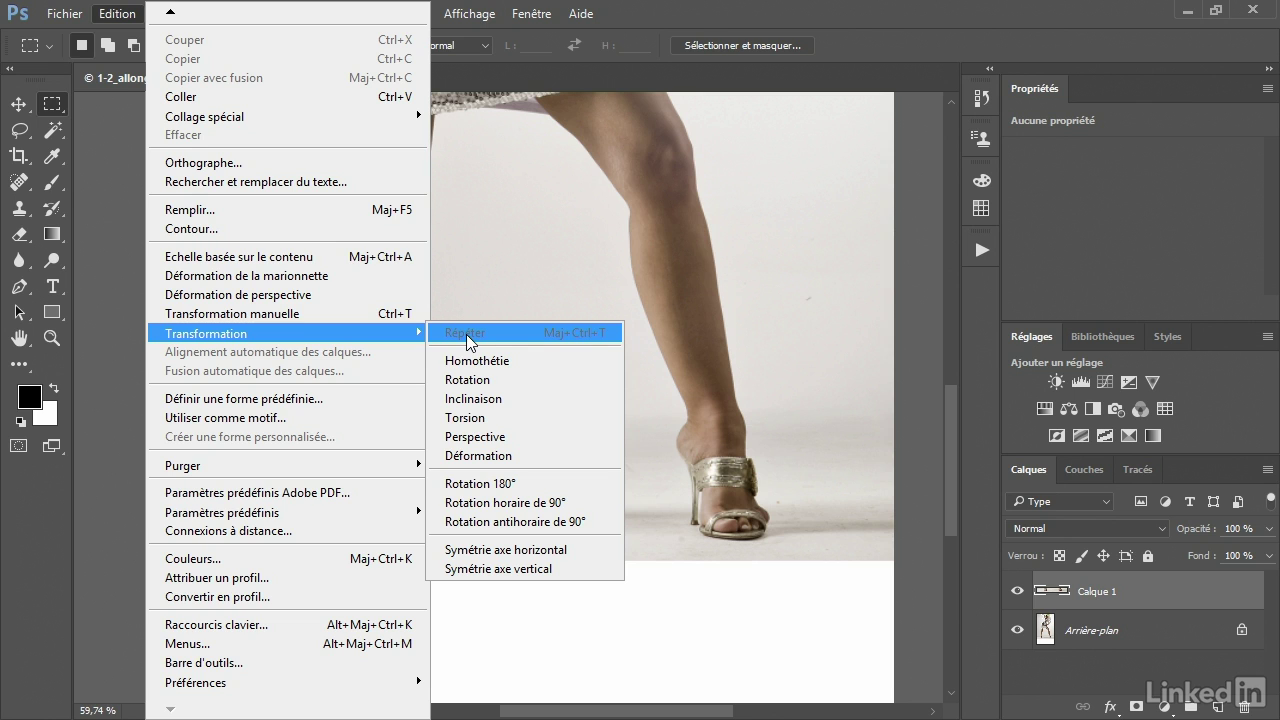
left_click(511, 566)
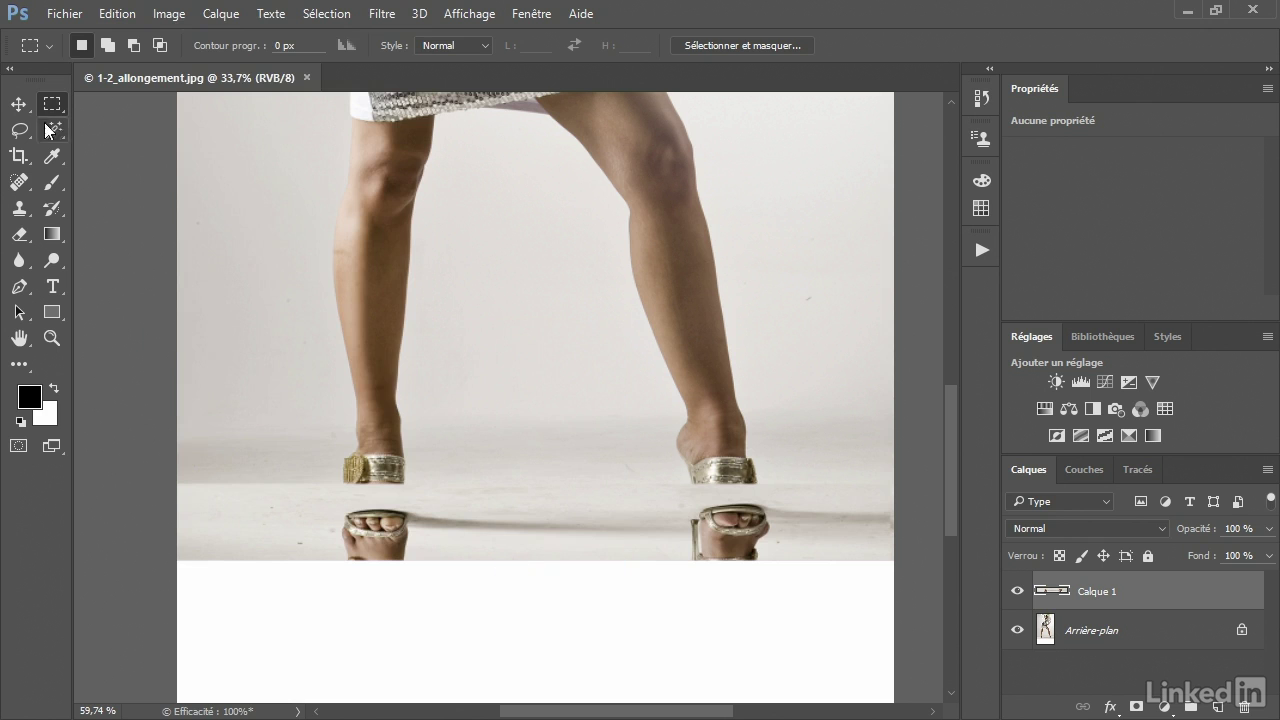
Drag the flipped floor copy down into the blank band below the sandals
left_click(18, 104)
left_click_drag(589, 510, 591, 593)
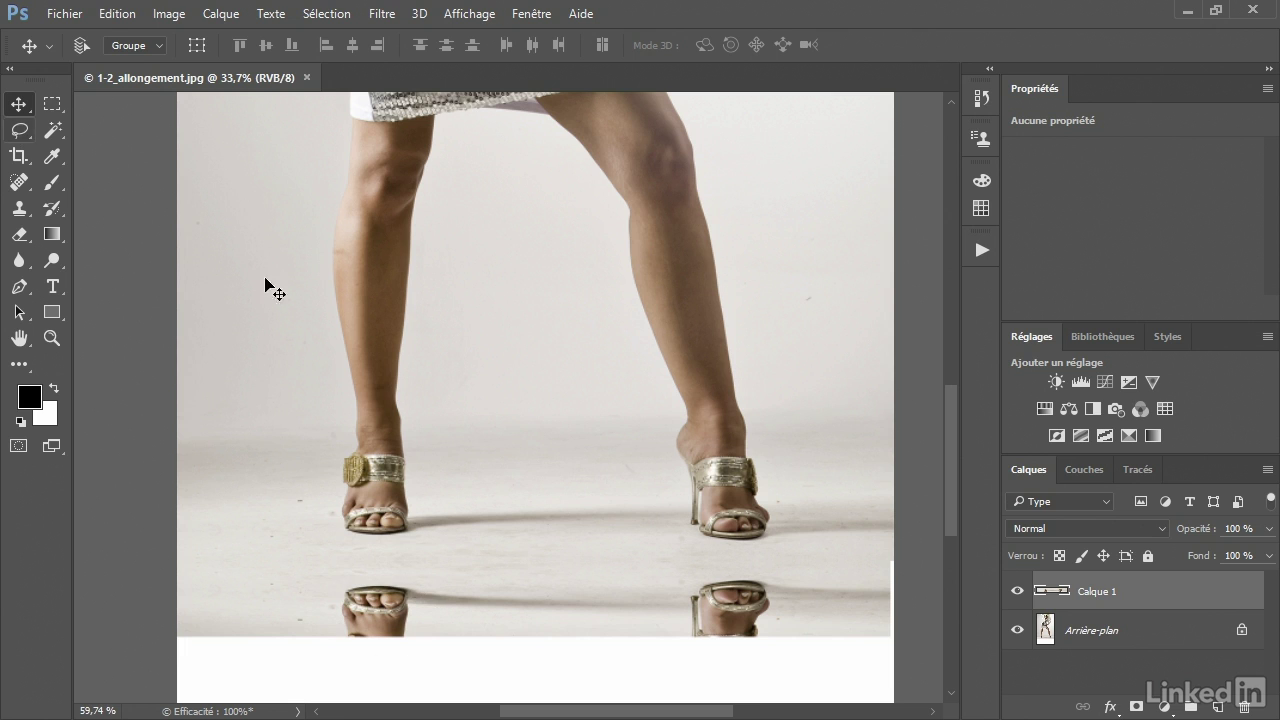
Lasso the reflected left foot and remove it with a content-aware fill
left_click(19, 130)
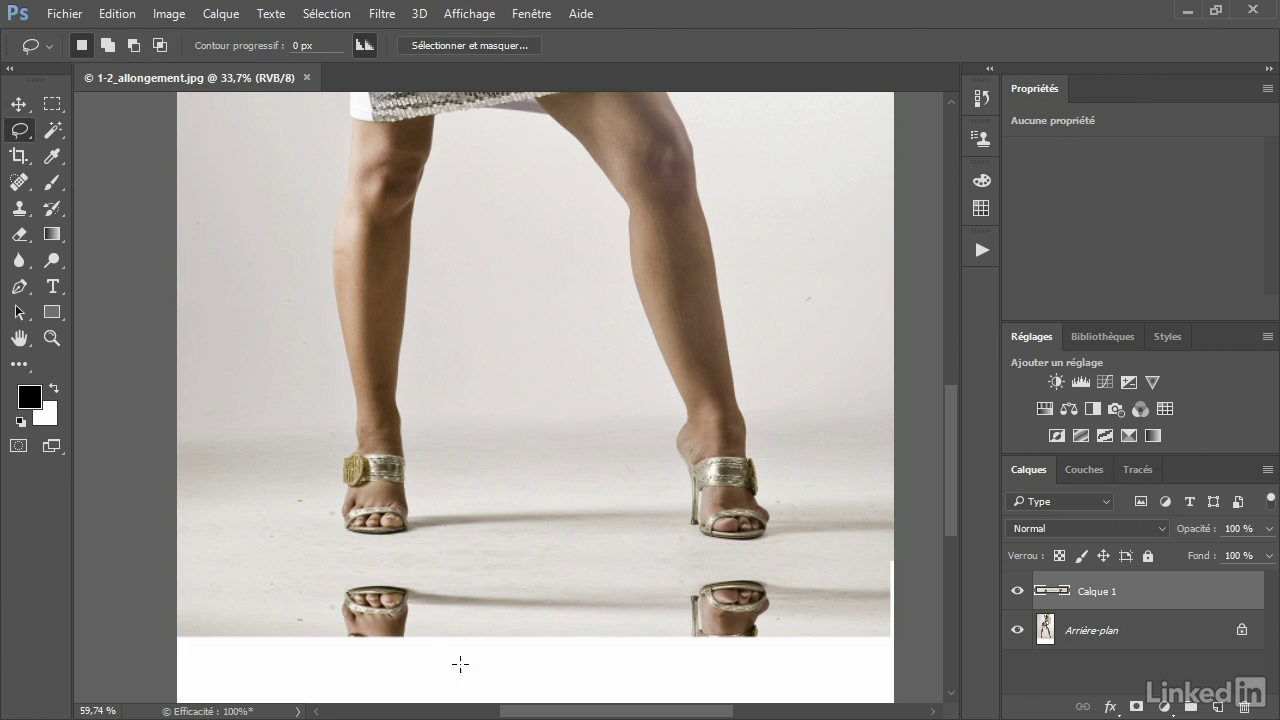
mouse_move(419, 584)
left_mouse_down()
mouse_move(347, 644)
mouse_move(420, 584)
left_mouse_up()
left_click(117, 14)
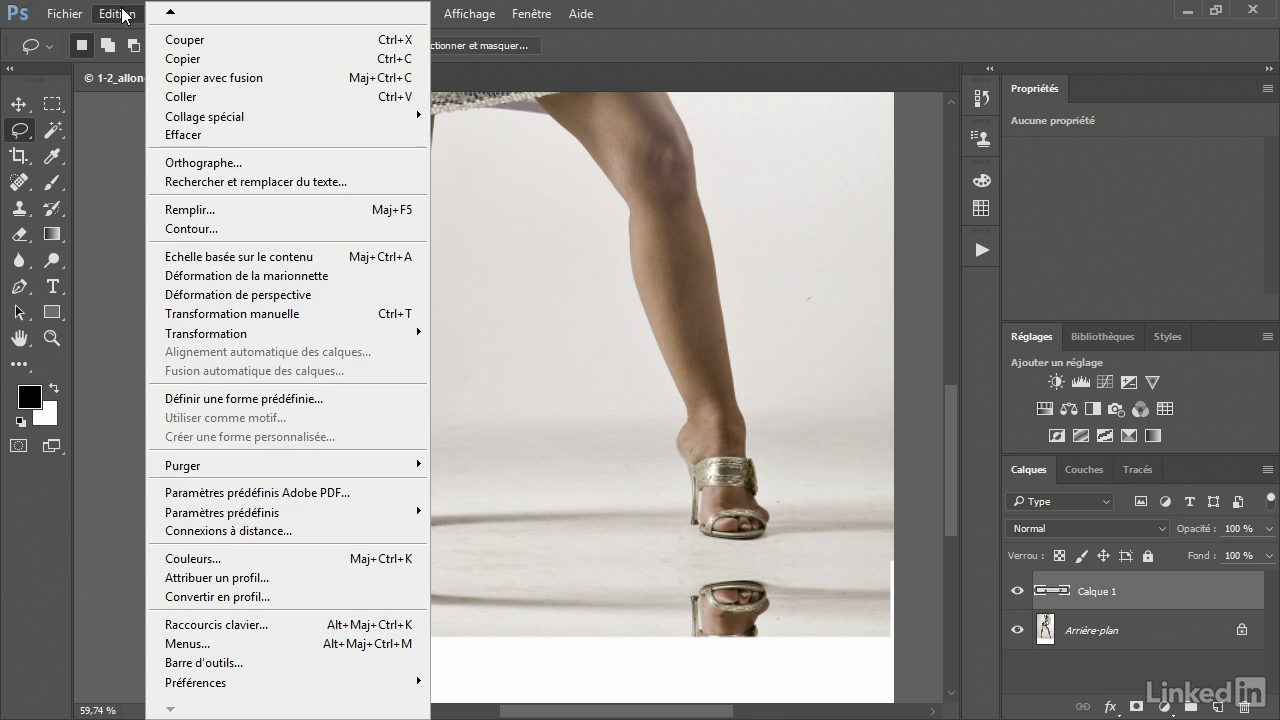
left_click(195, 212)
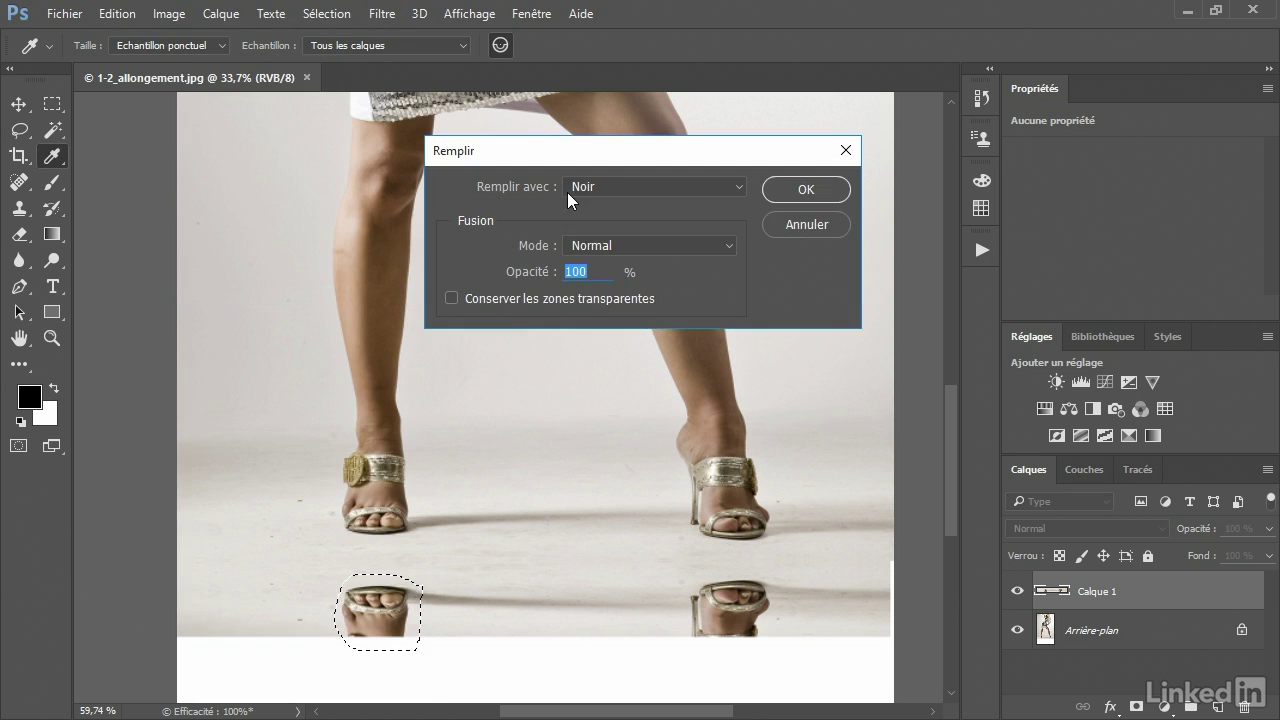
left_click(631, 185)
left_click(634, 270)
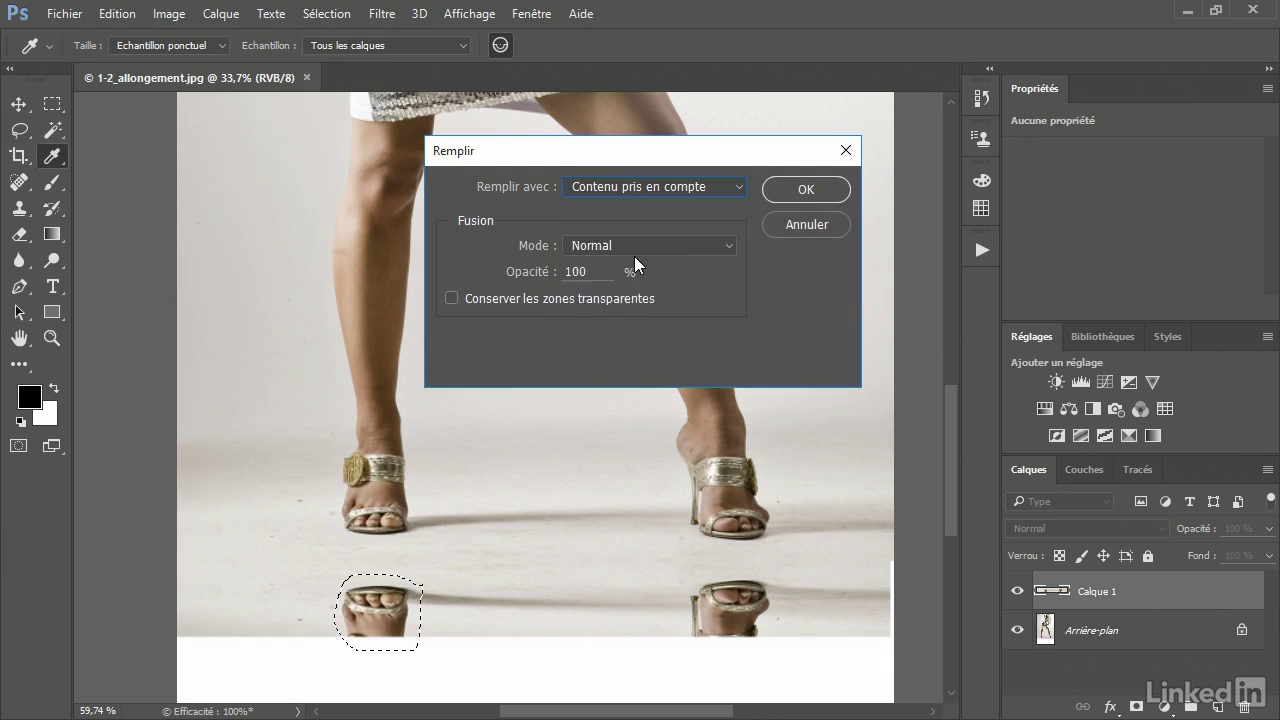
left_click(804, 187)
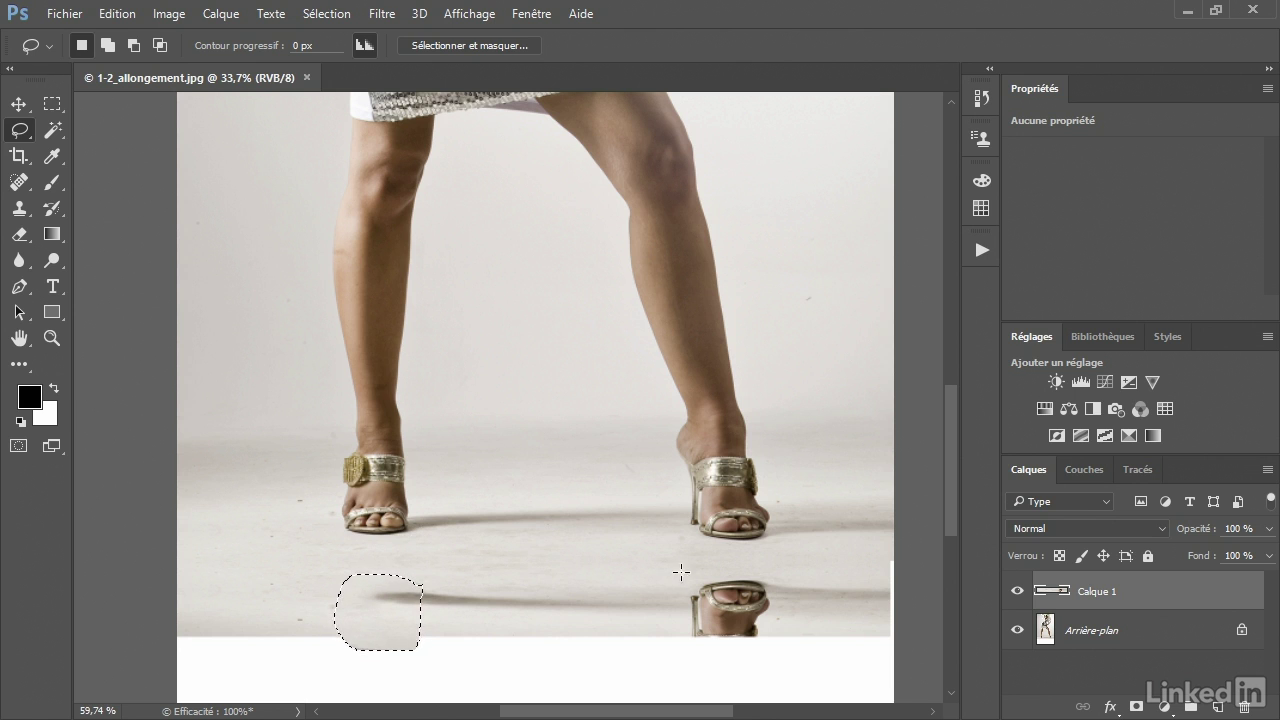
Lasso the reflected right foot and content-aware fill it away
left_click_drag(744, 572, 697, 652)
left_click_drag(697, 652, 665, 603)
key("shift")
key("shift+F5")
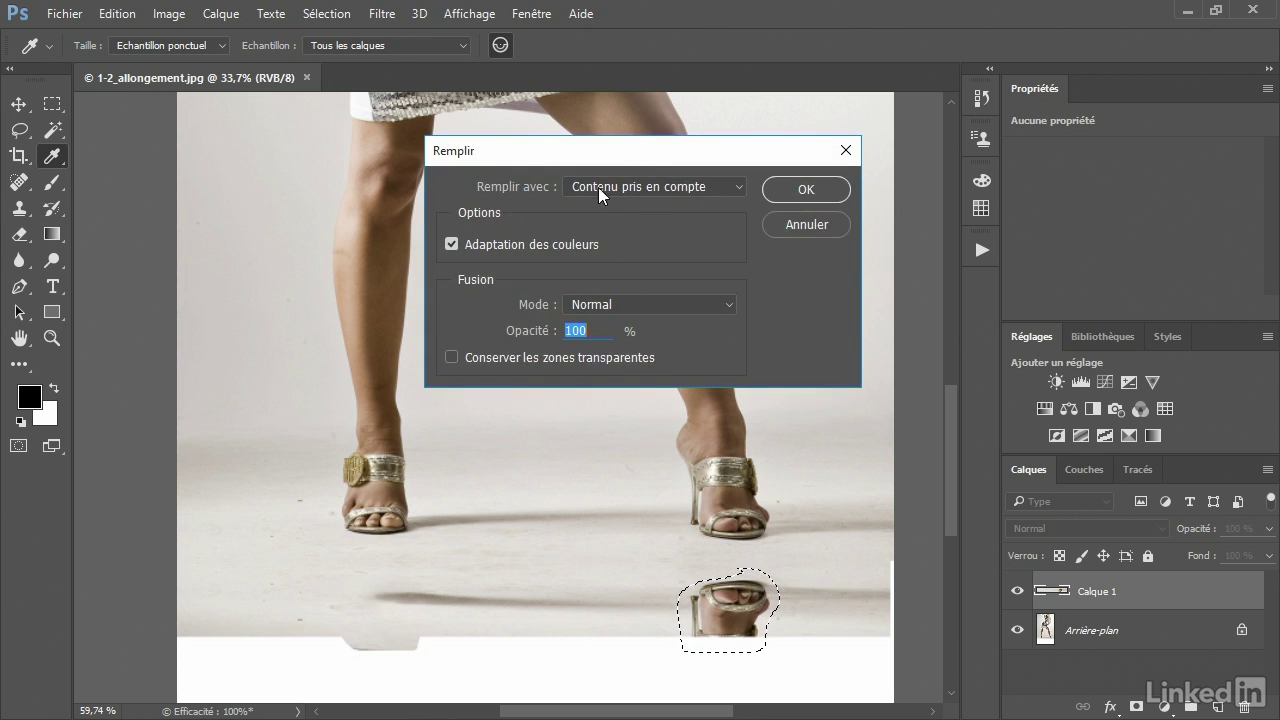
left_click(804, 191)
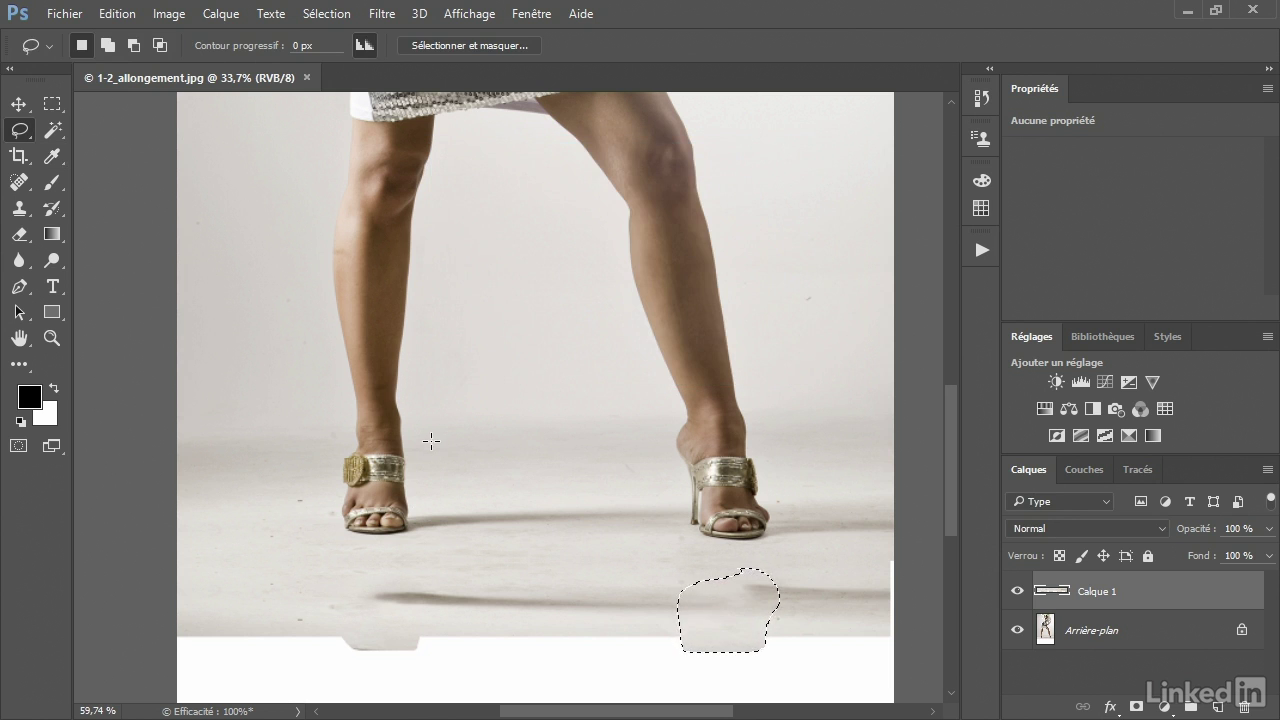
Lasso the left floor shadow and remove it with a content-aware fill
key("ctrl+d")
left_click_drag(361, 586, 694, 621)
left_click_drag(694, 621, 356, 628)
key("shift+F5")
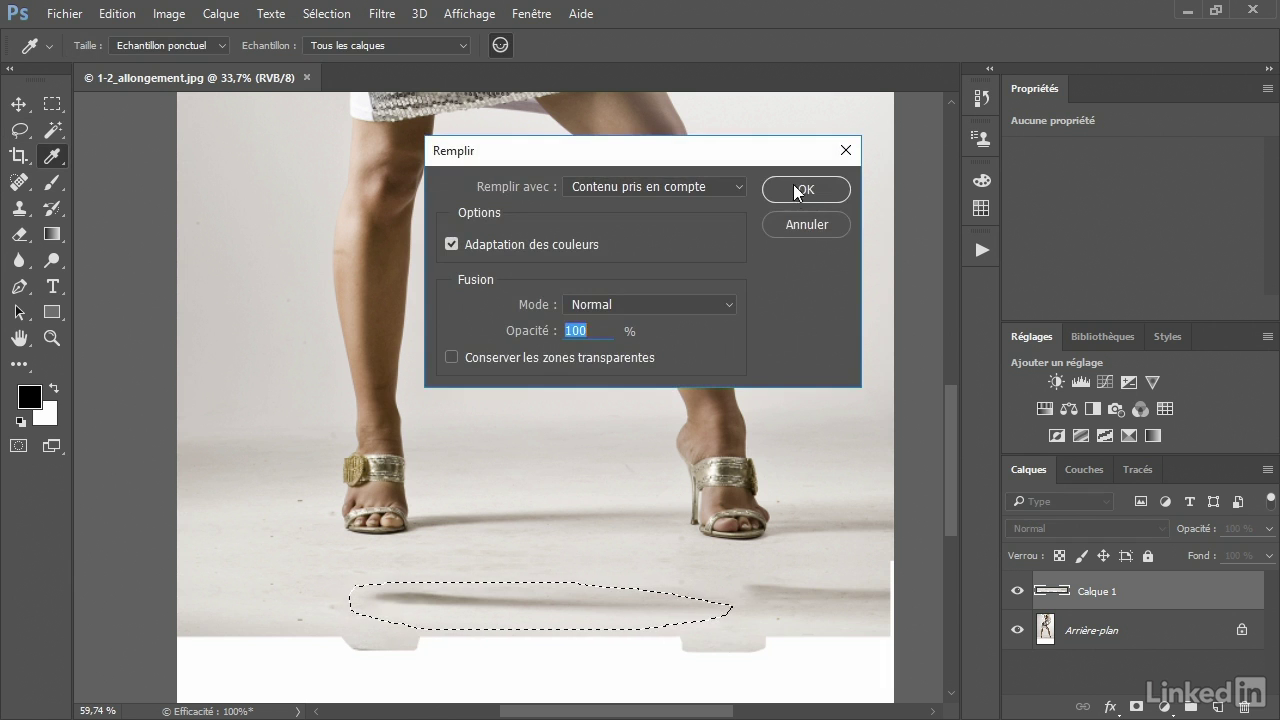
left_click(793, 184)
key("ctrl+d")
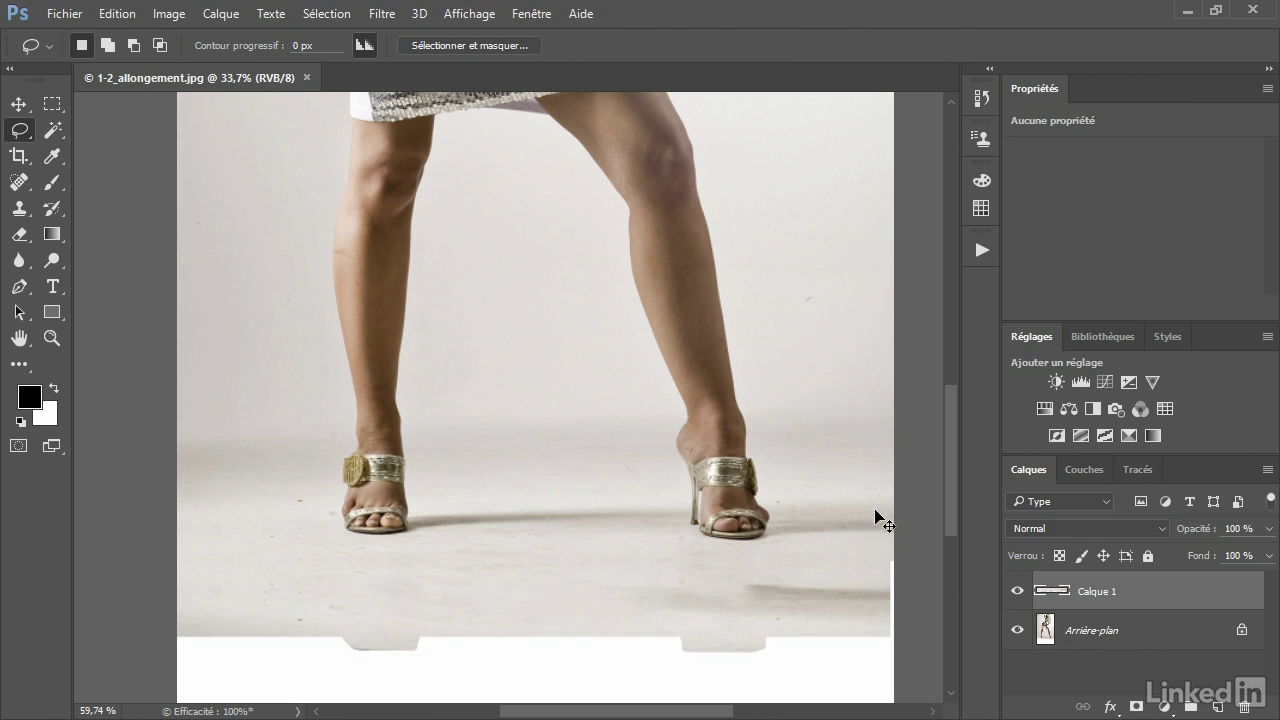
Lasso the right floor shadow to the image edge and content-aware fill it
mouse_move(658, 565)
left_mouse_down()
mouse_move(882, 569)
mouse_move(640, 567)
left_mouse_up()
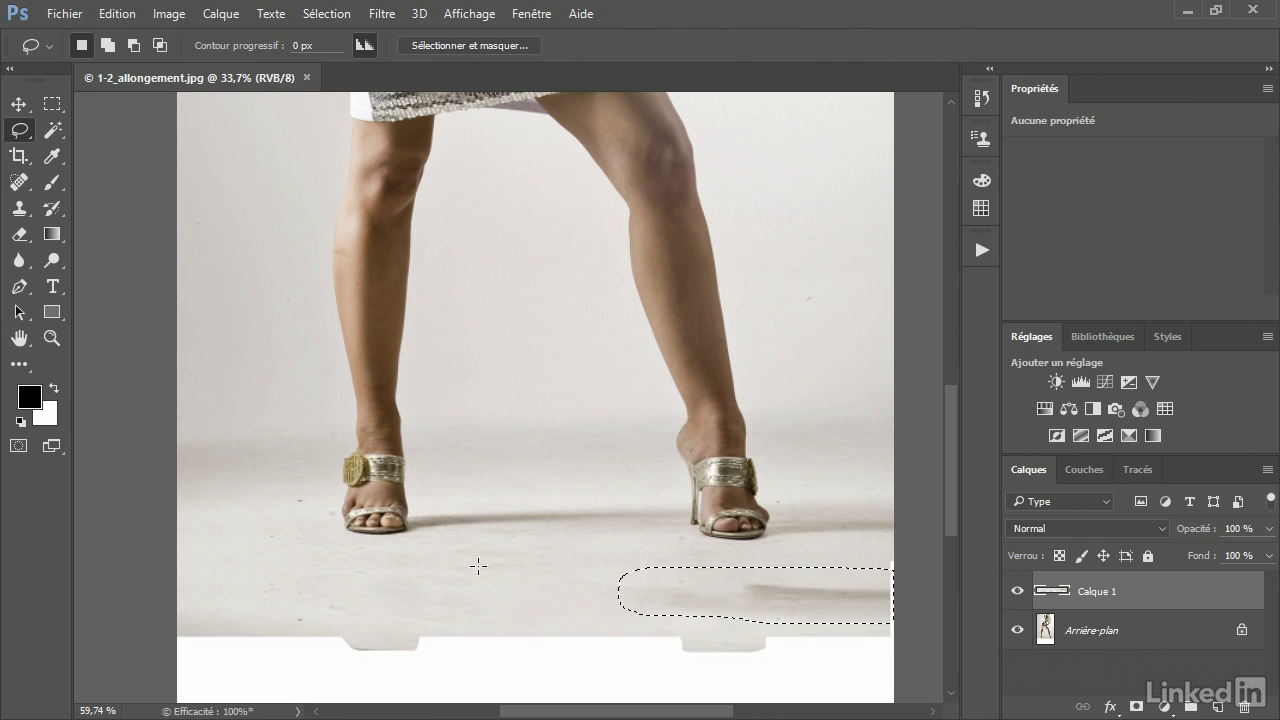
key("i")
key("shift+F5")
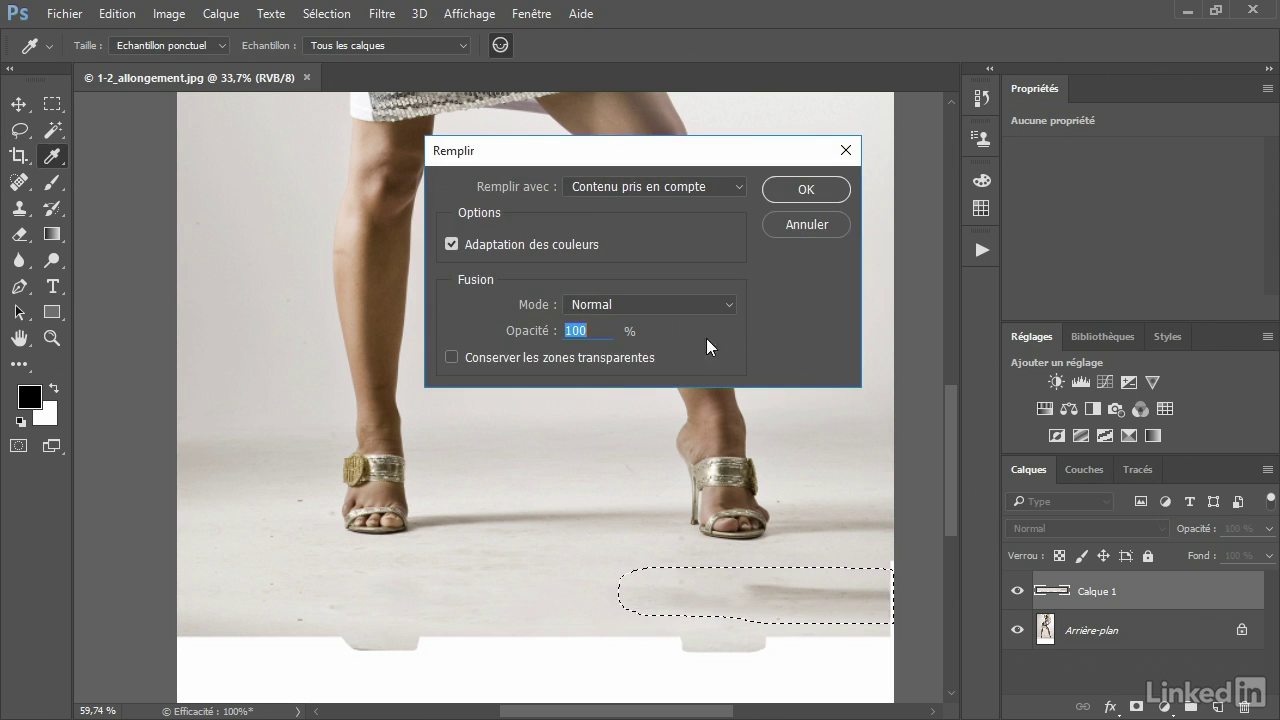
left_click(805, 189)
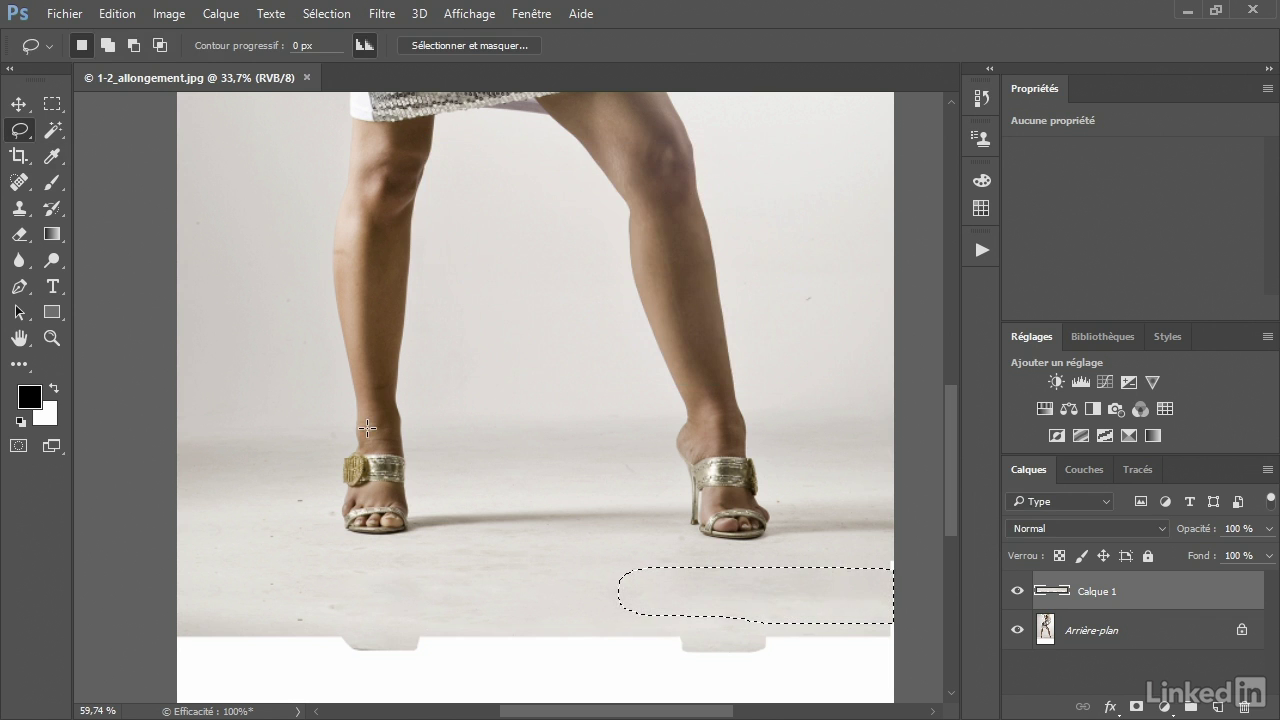
key("ctrl+d")
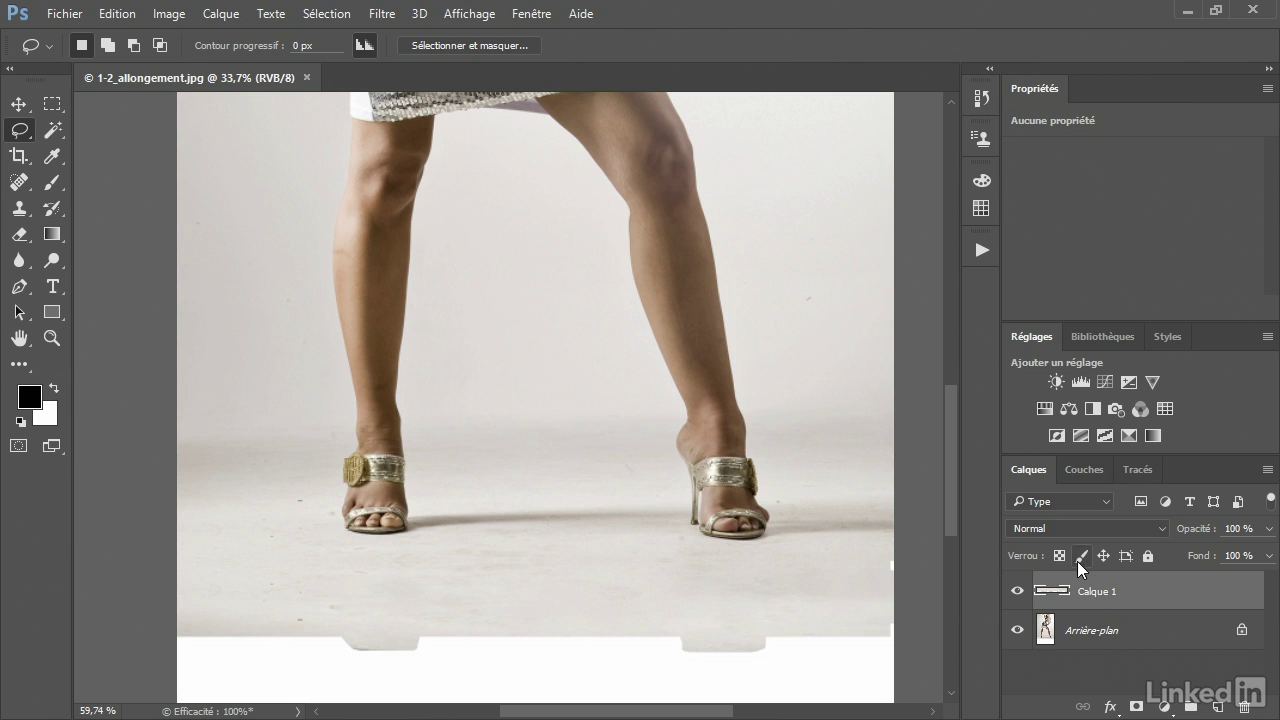
Merge all visible layers into a new Calque 2 and fit the image to the window
left_click(1267, 469)
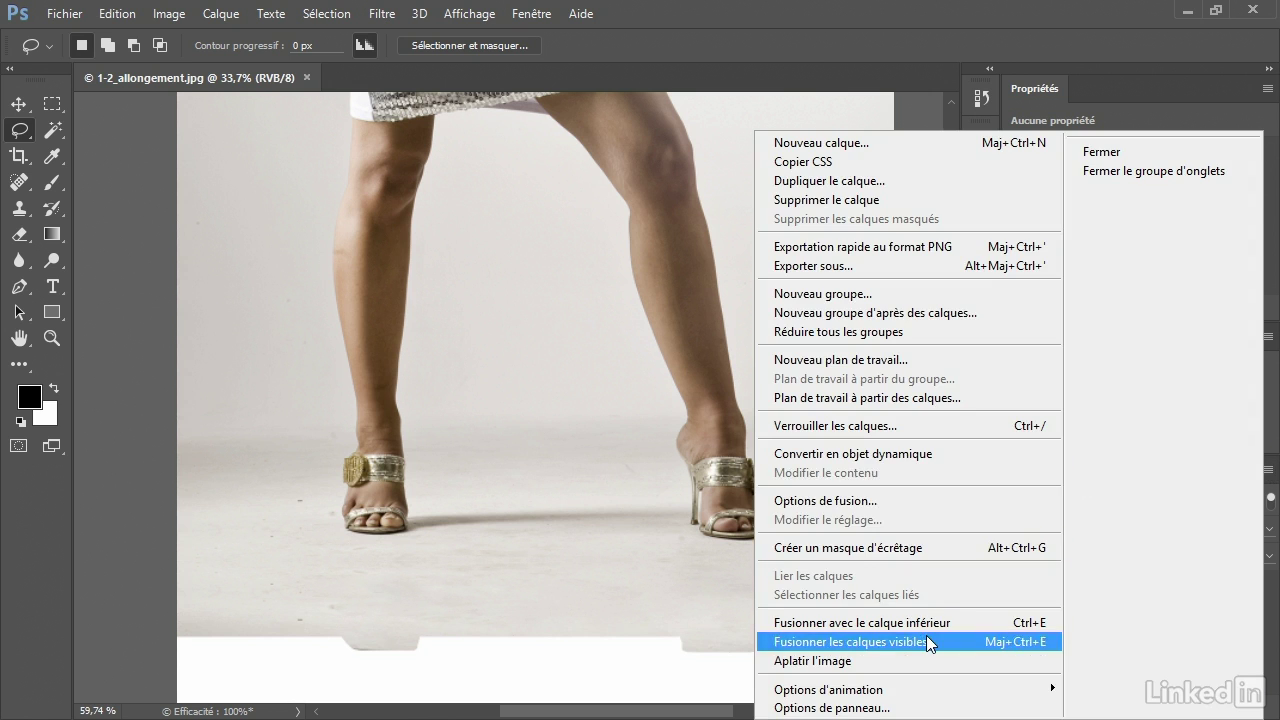
left_click(926, 641)
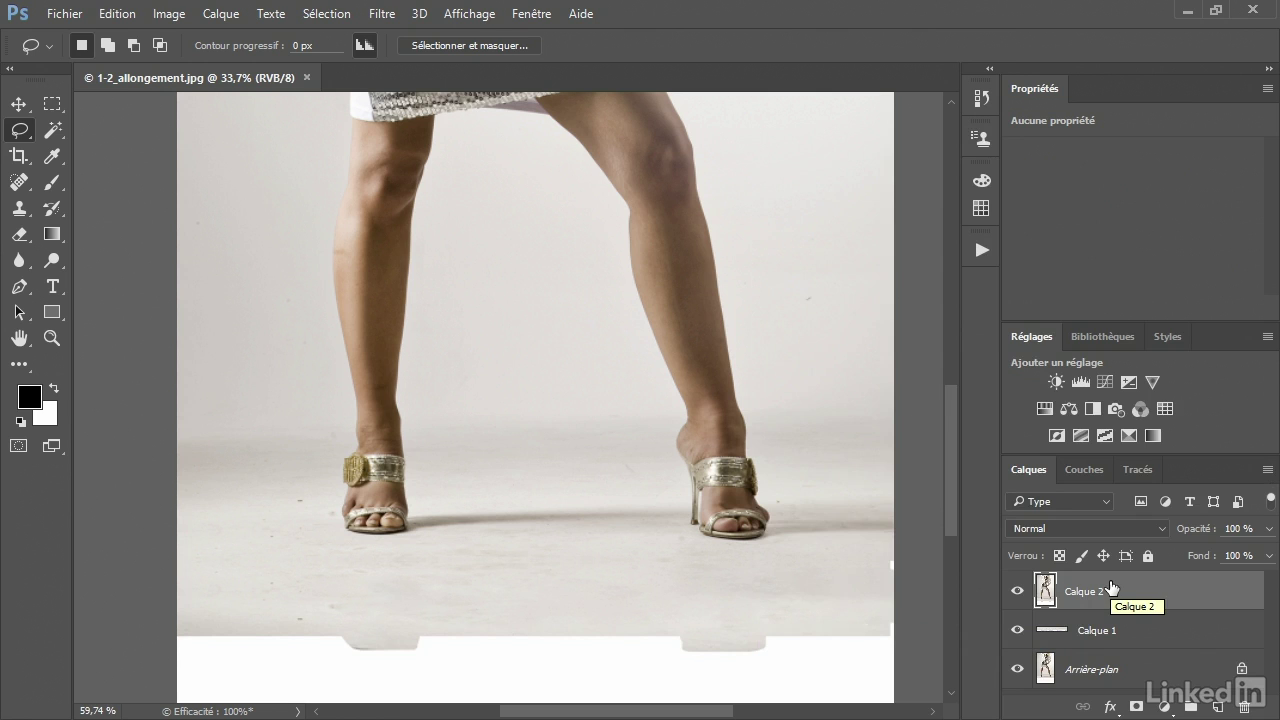
double_click(19, 338)
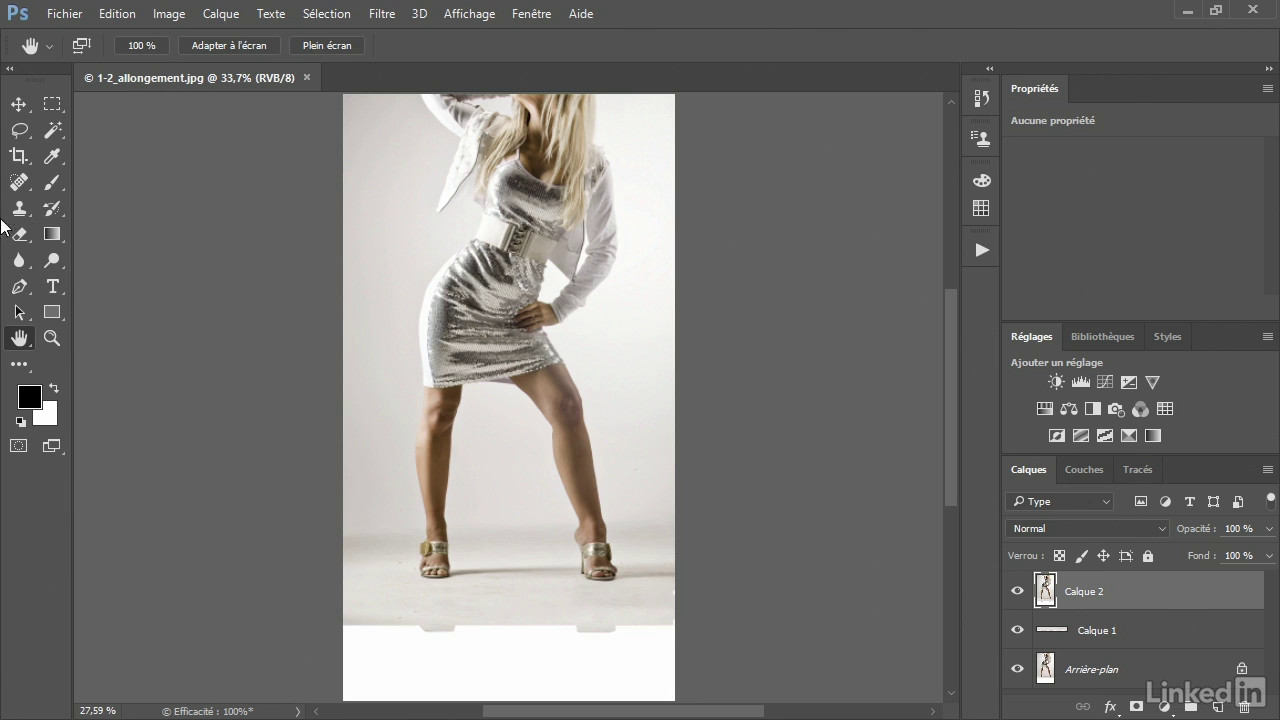
Marquee the lower legs to the canvas bottom, then transform the selection to raise its top edge
left_click(50, 107)
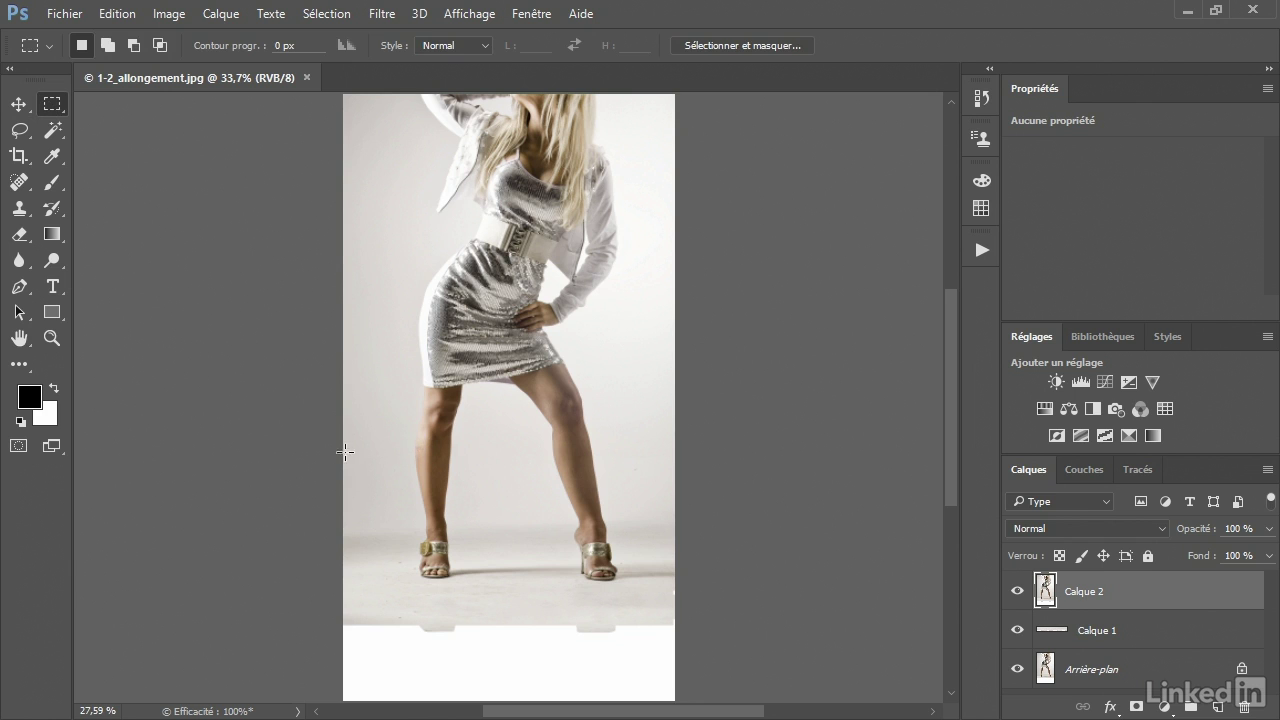
mouse_move(342, 453)
left_mouse_down()
mouse_move(658, 515)
mouse_move(697, 703)
left_mouse_up()
scroll(394, 523, "up", 2)
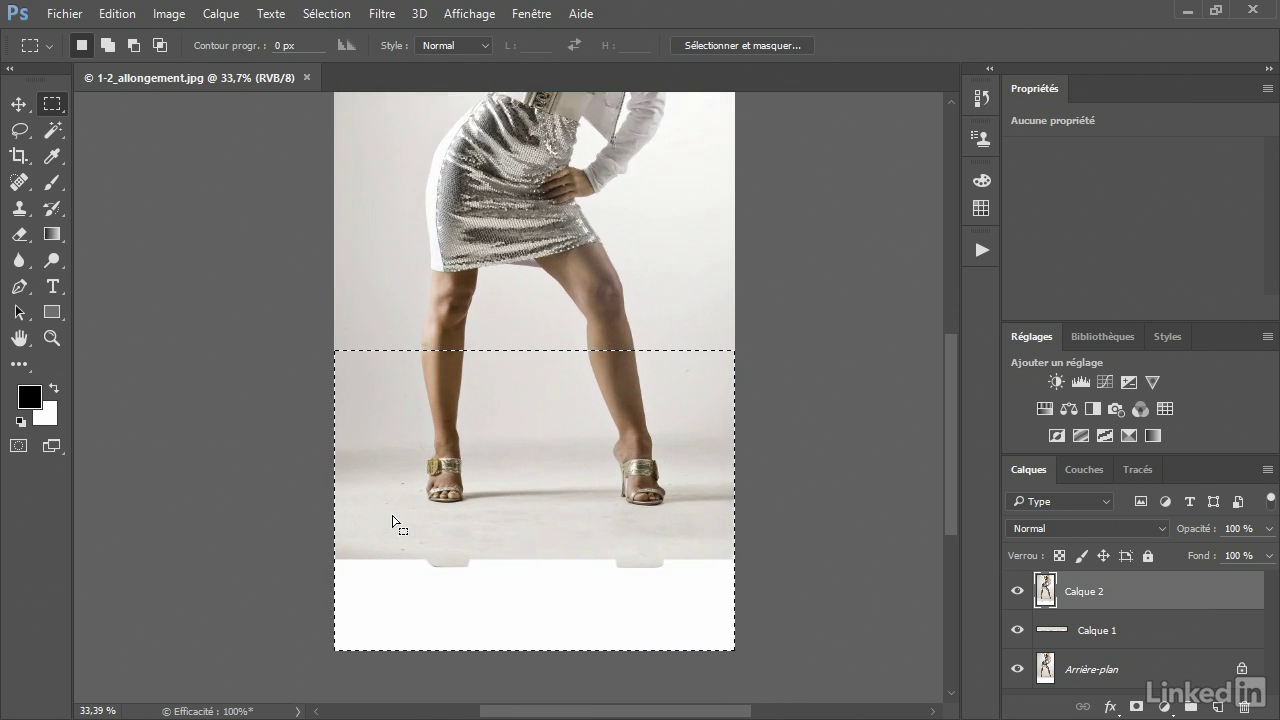
scroll(493, 490, "up", 1)
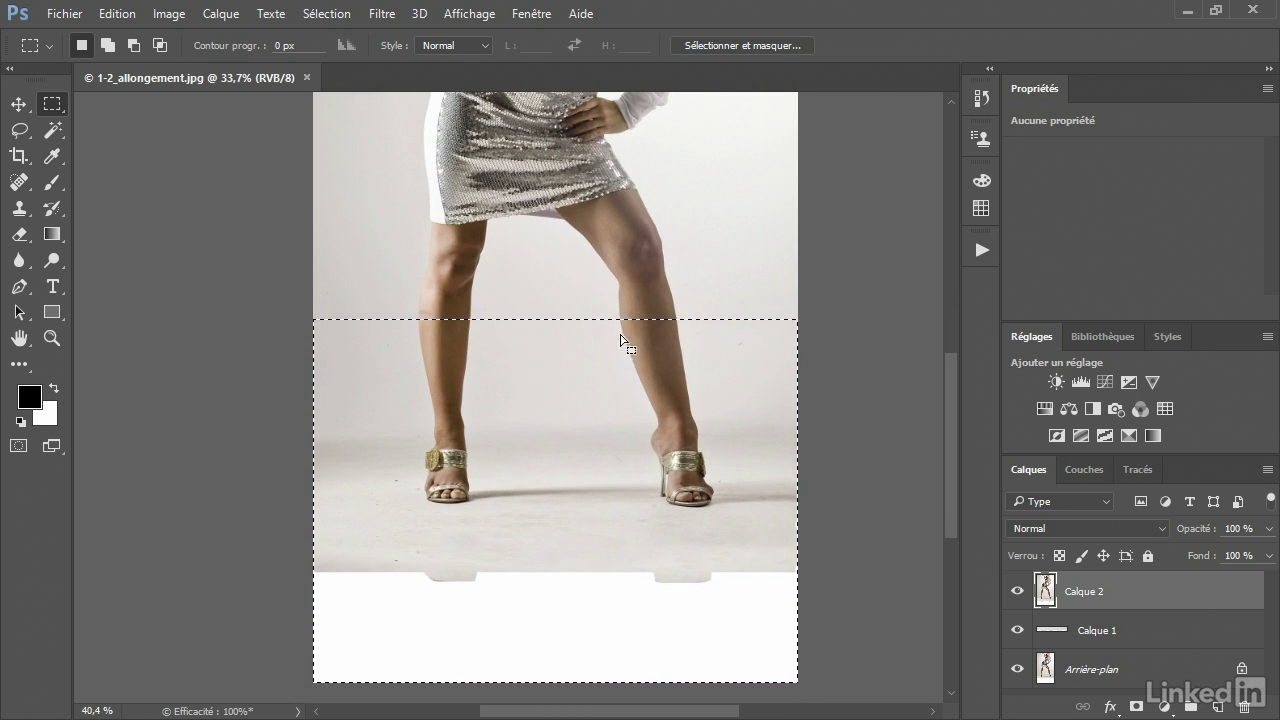
left_click(331, 14)
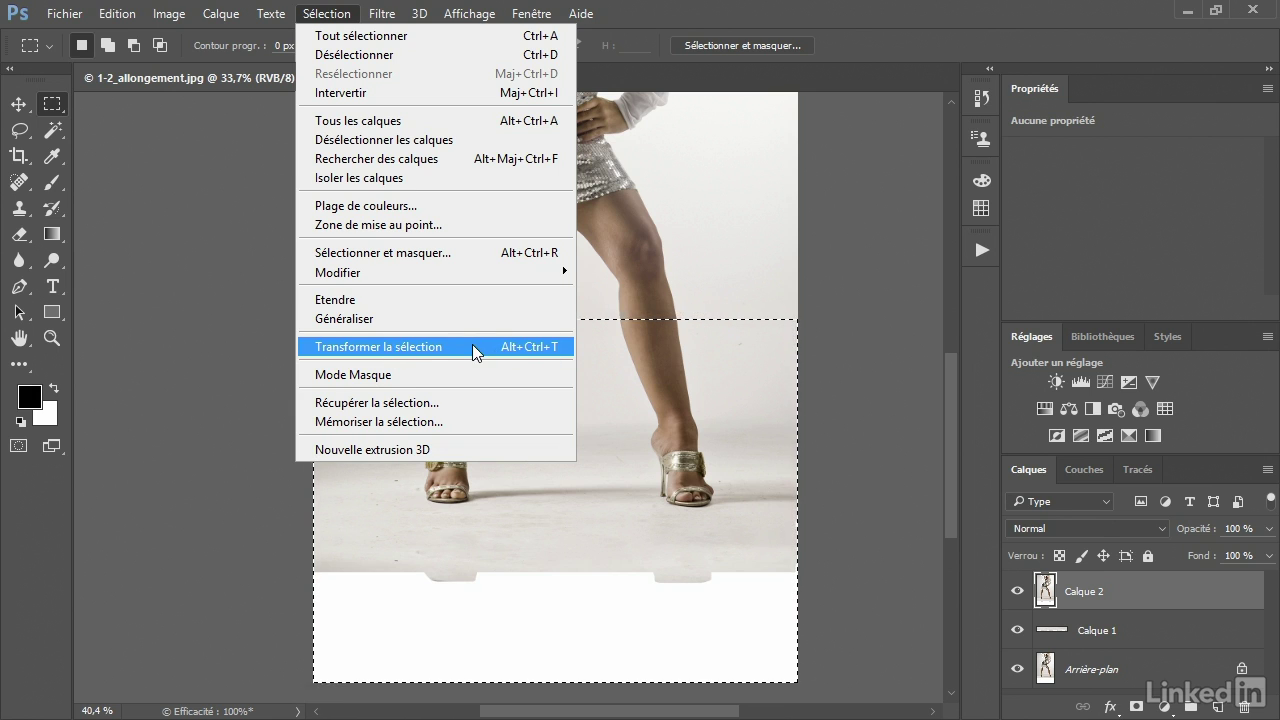
left_click(472, 346)
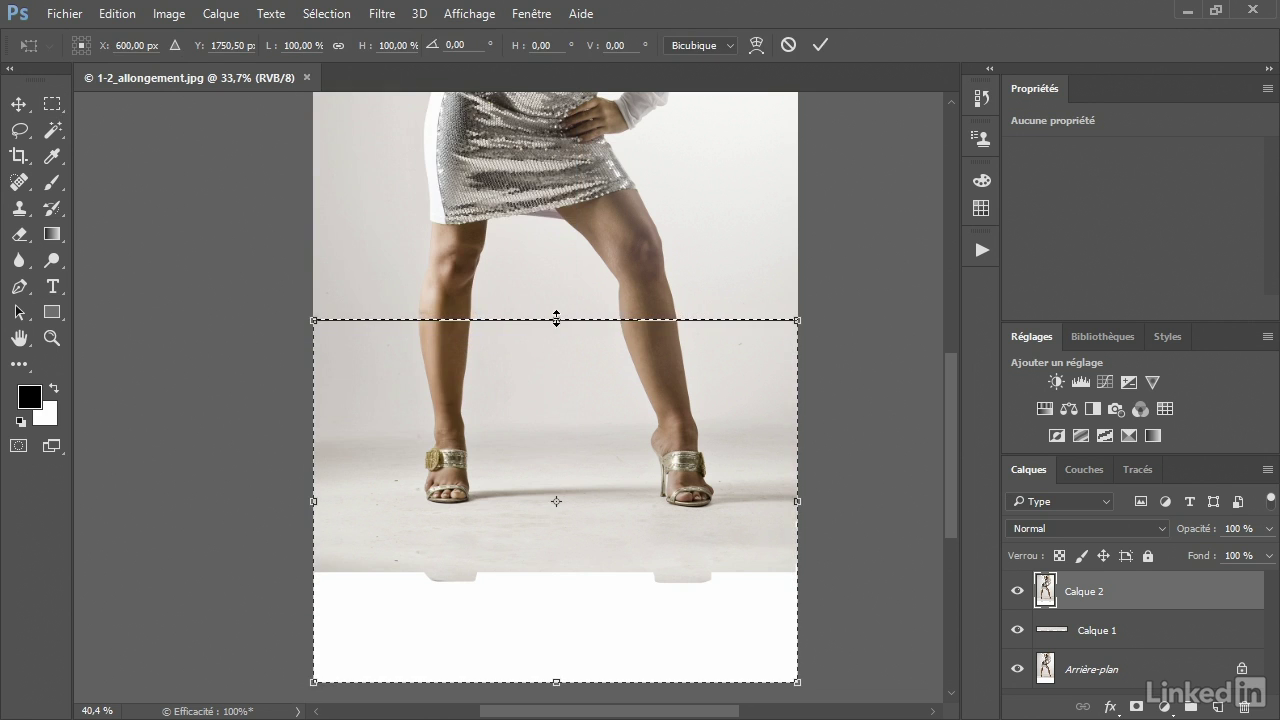
left_click_drag(556, 319, 558, 306)
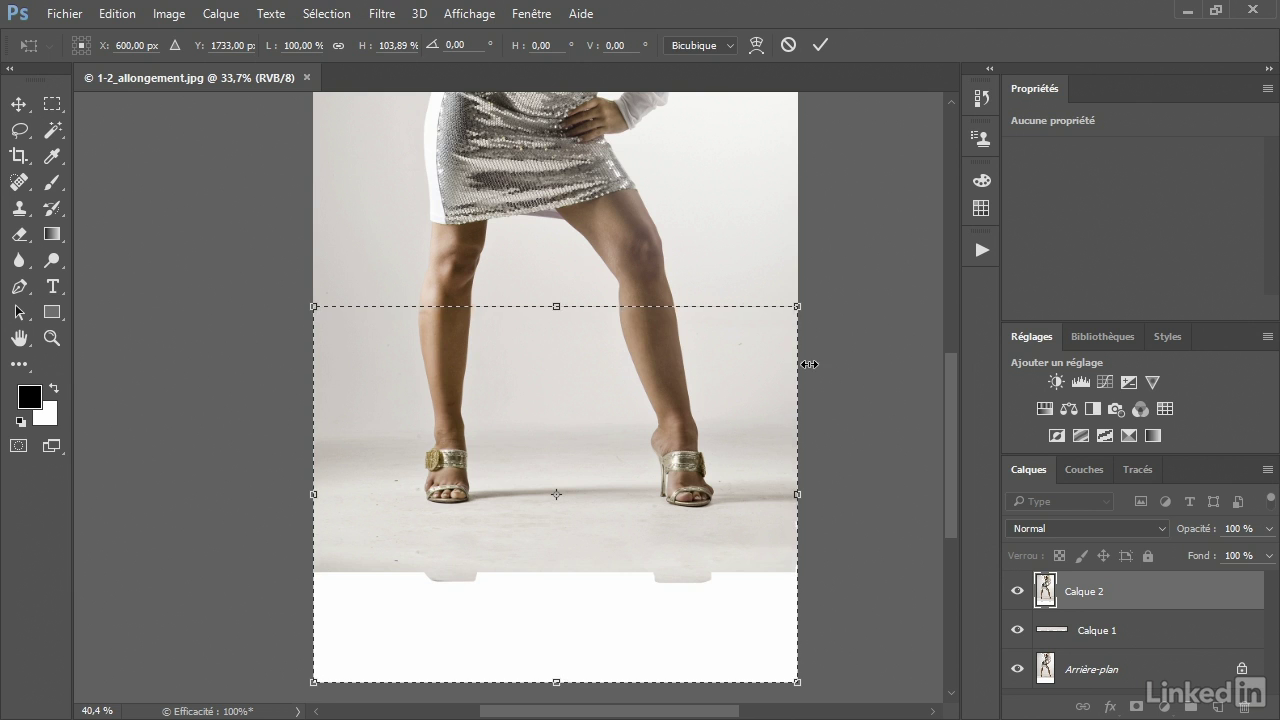
left_click(820, 45)
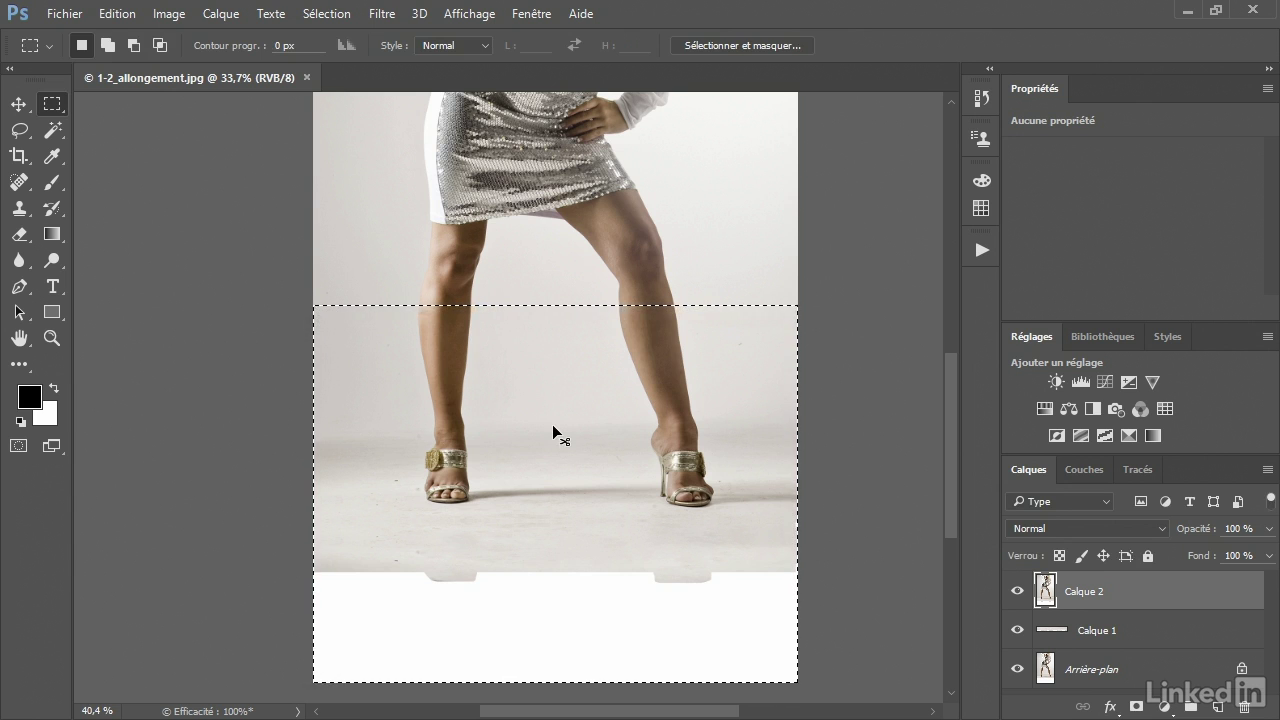
Copy the lower legs onto Calque 3 and nudge it a few pixels lower
key("ctrl+j")
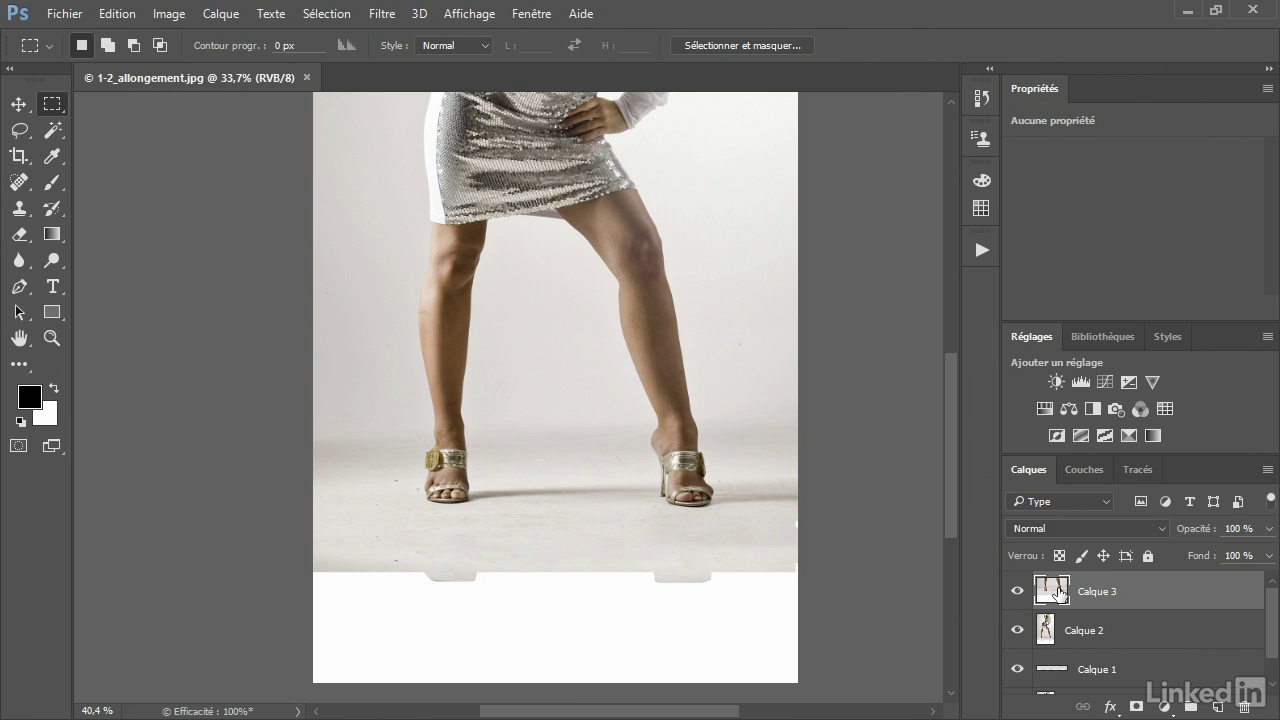
left_click(17, 106)
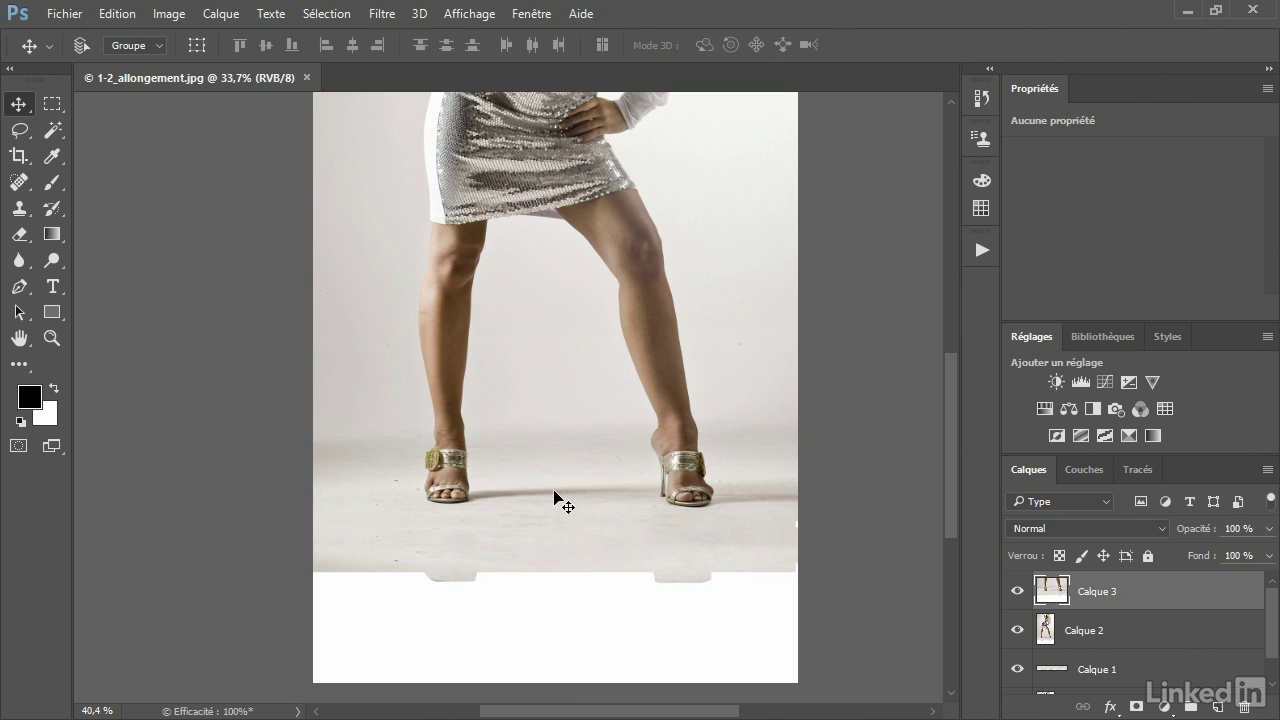
key("Down")
key("Down")
key("Down")
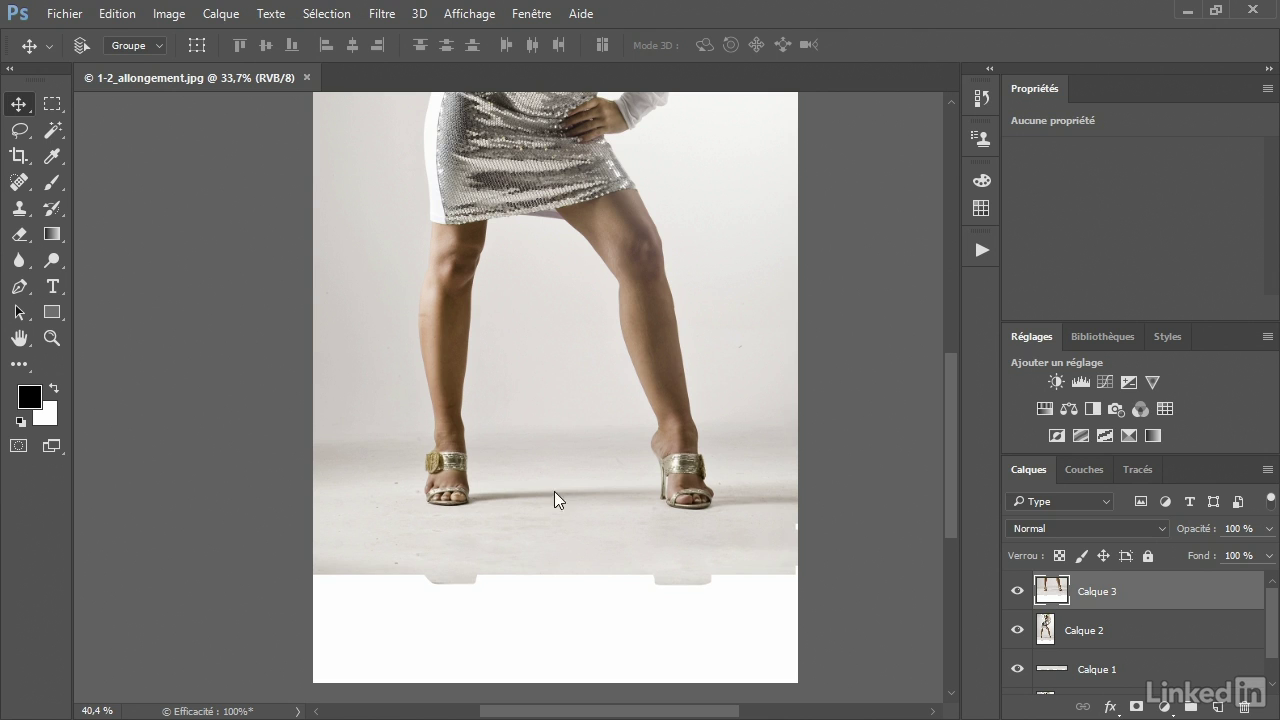
key("Down")
key("Down")
key("Down")
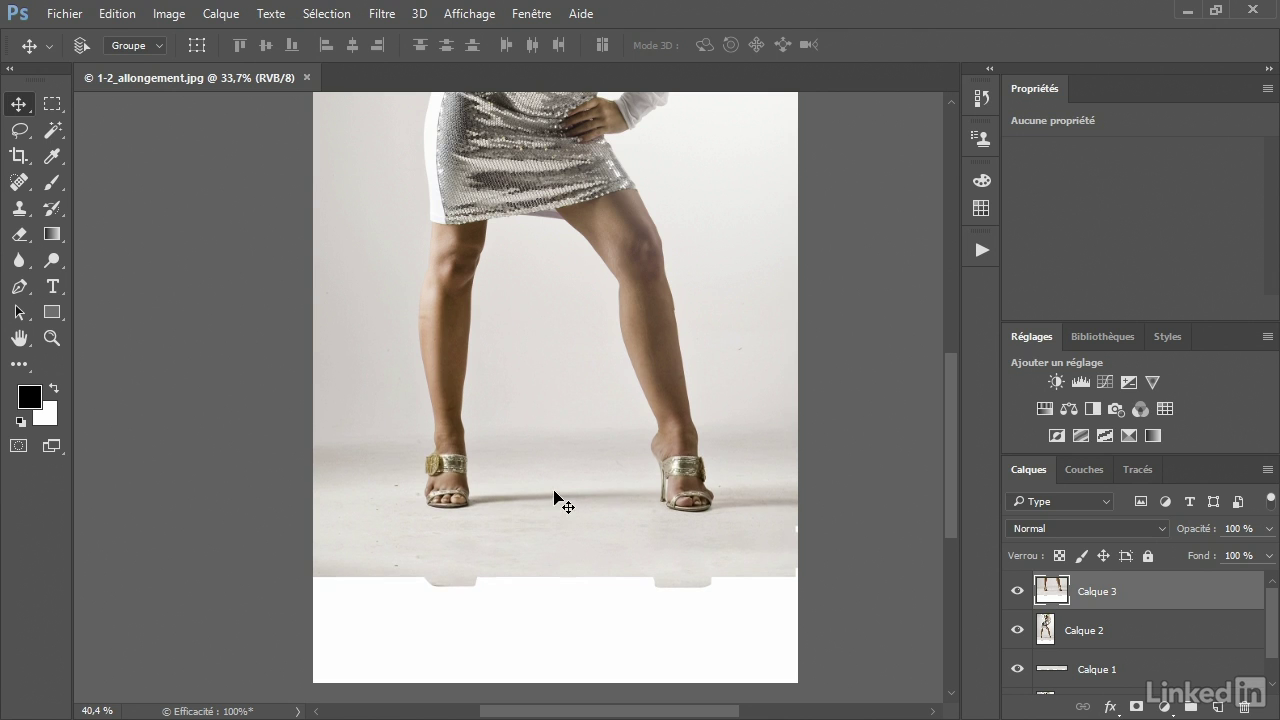
key("Down")
key("Down")
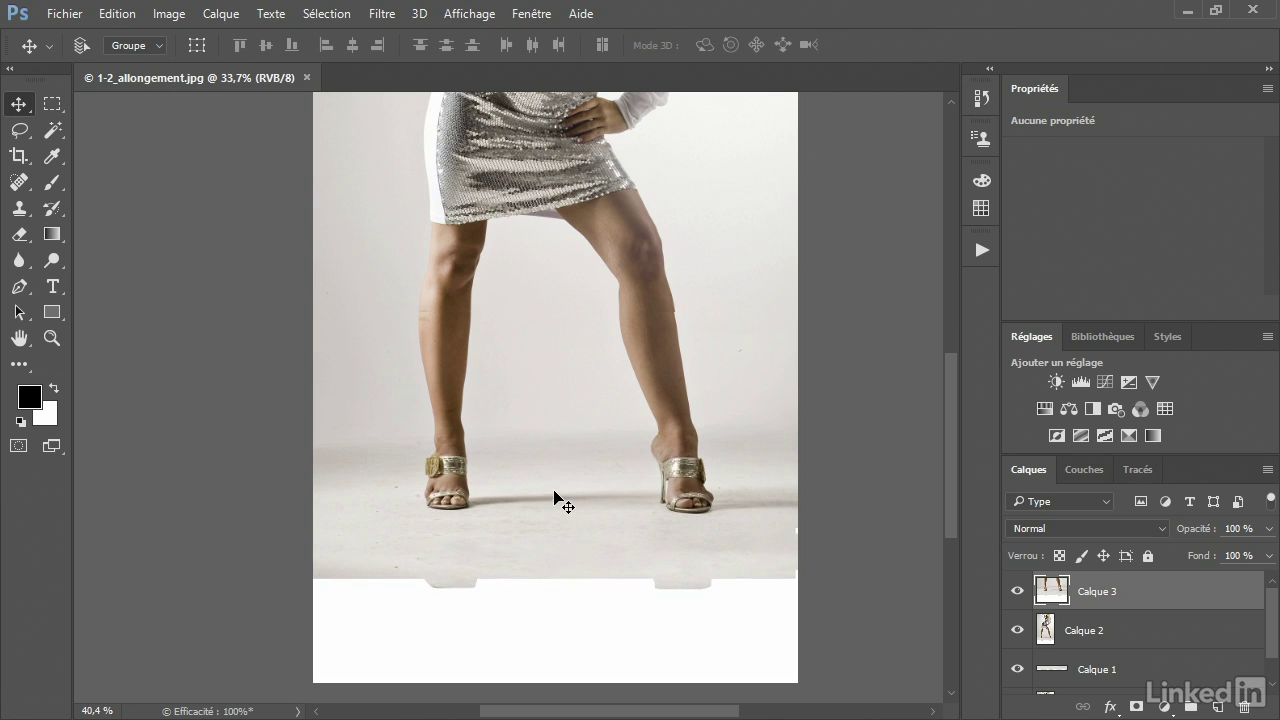
key("Down")
key("Down")
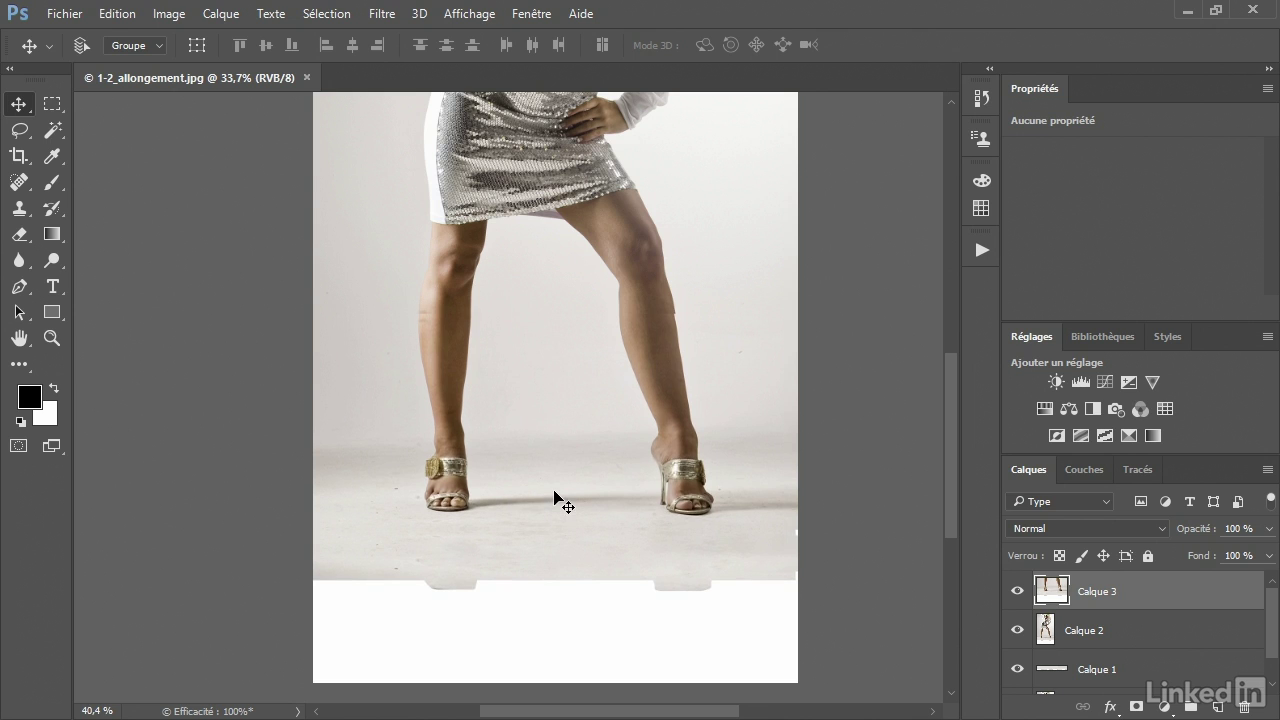
key("Up")
key("Up")
key("Up")
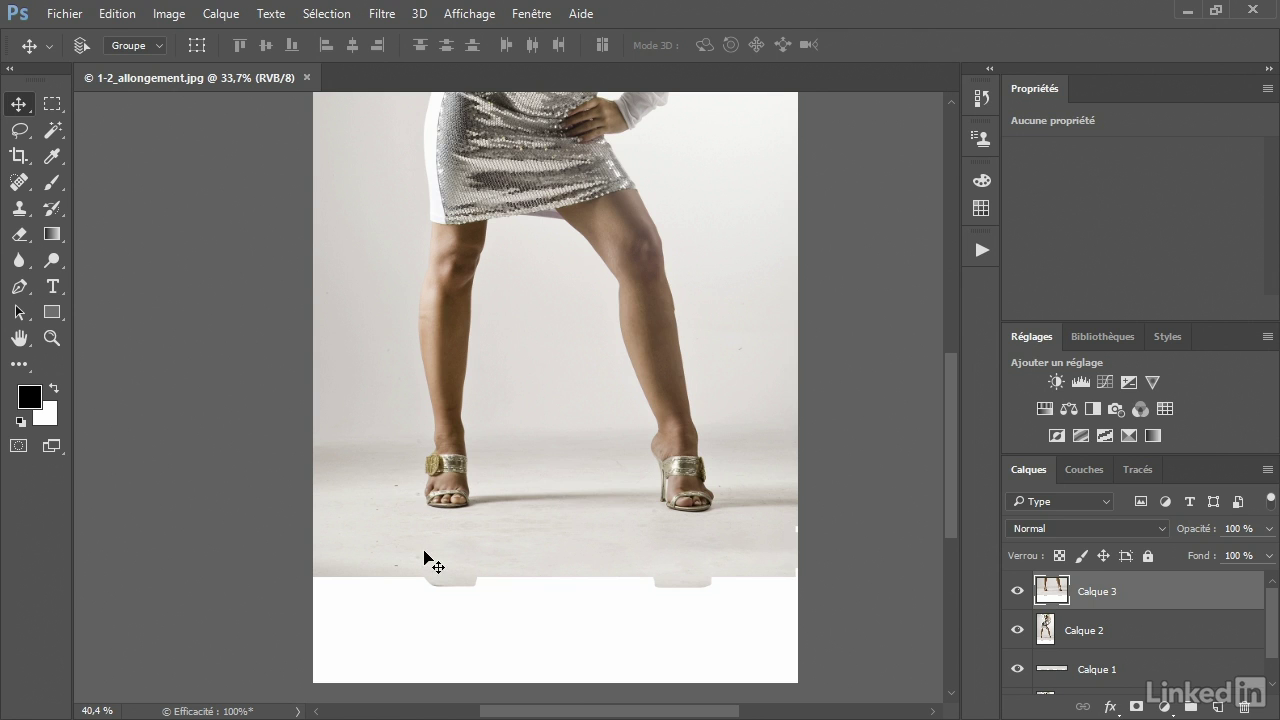
Zoom and pan onto both legs, then make Calque 2 the active layer
left_click(52, 338)
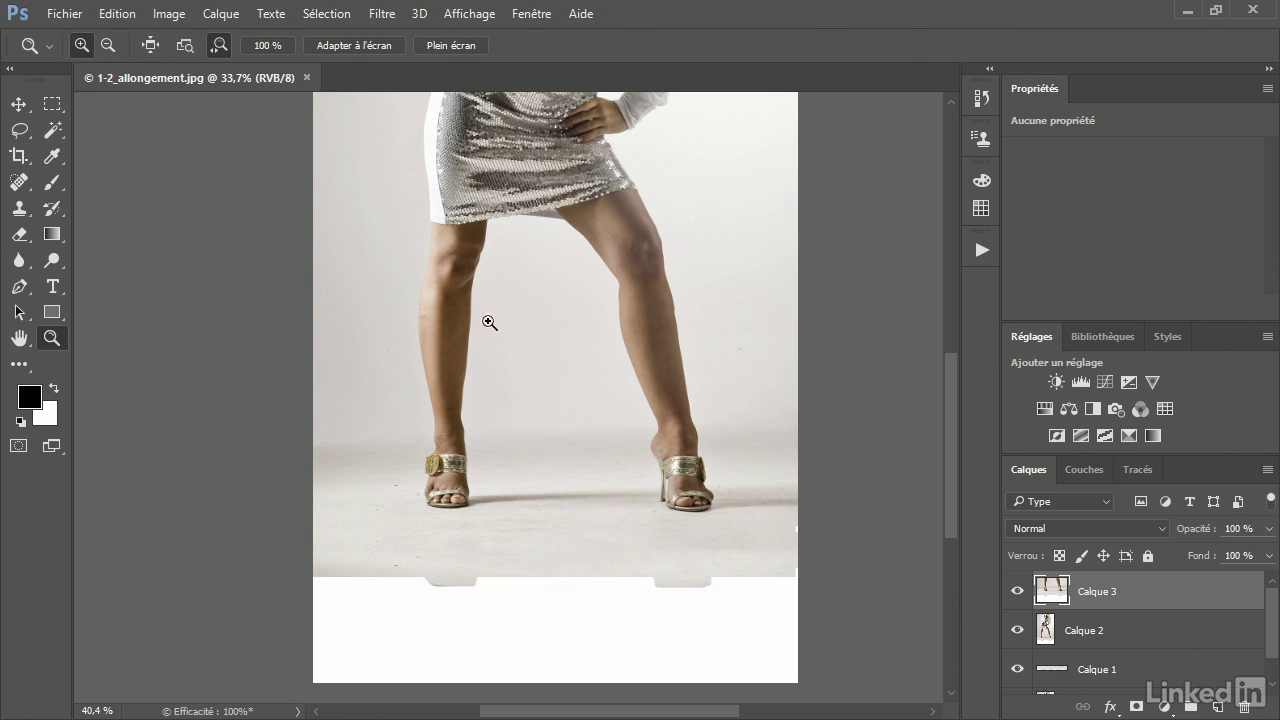
mouse_move(360, 268)
left_mouse_down()
mouse_move(420, 309)
mouse_move(440, 357)
left_mouse_up()
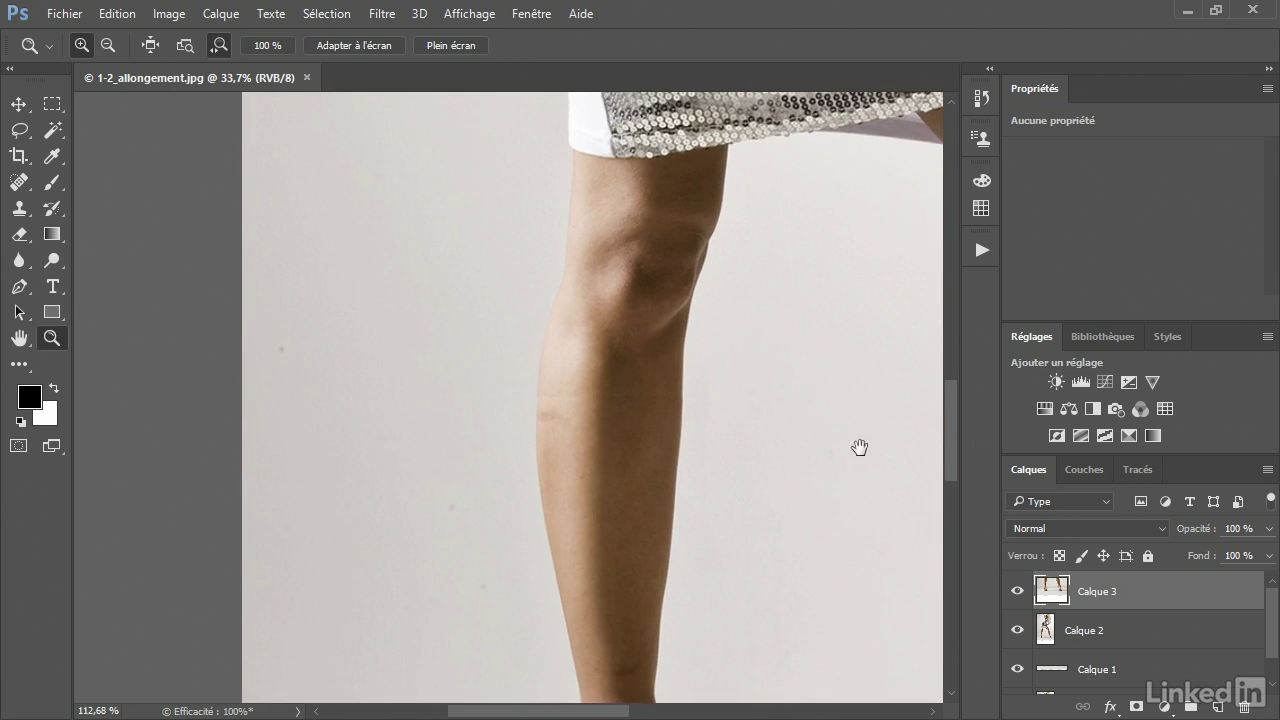
left_click_drag(600, 480, 516, 438)
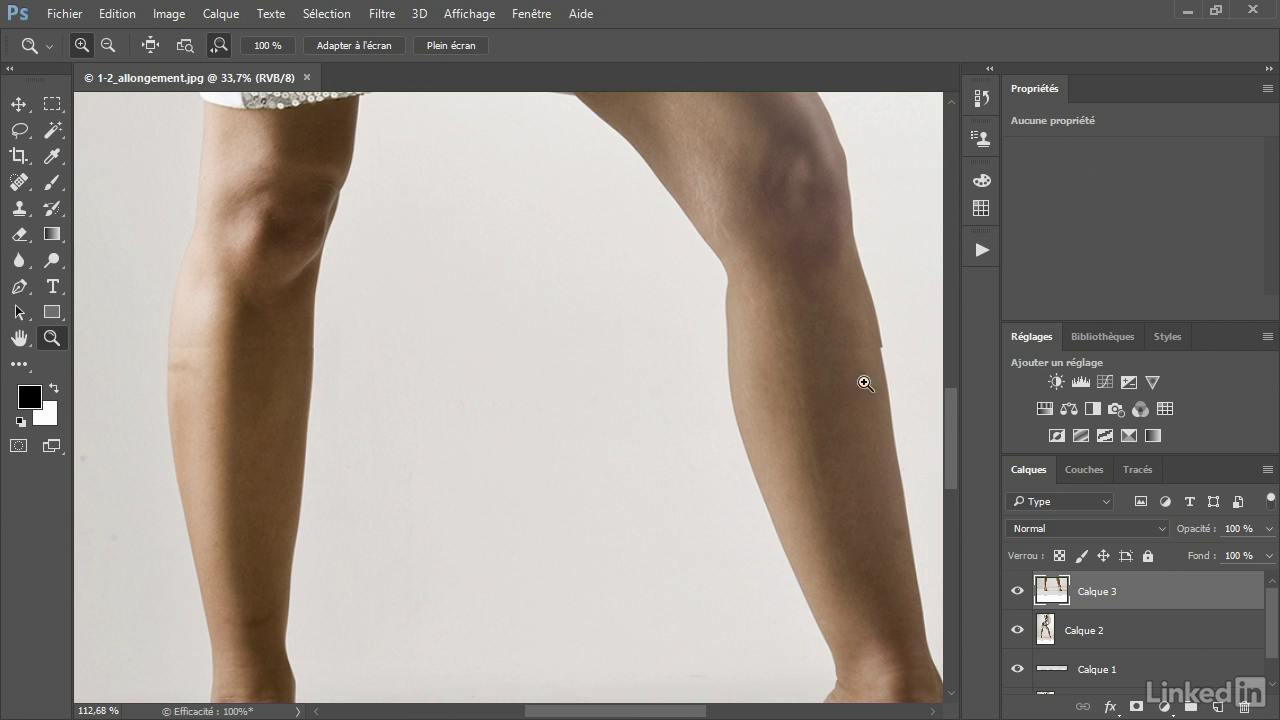
scroll(606, 446, "down", 2)
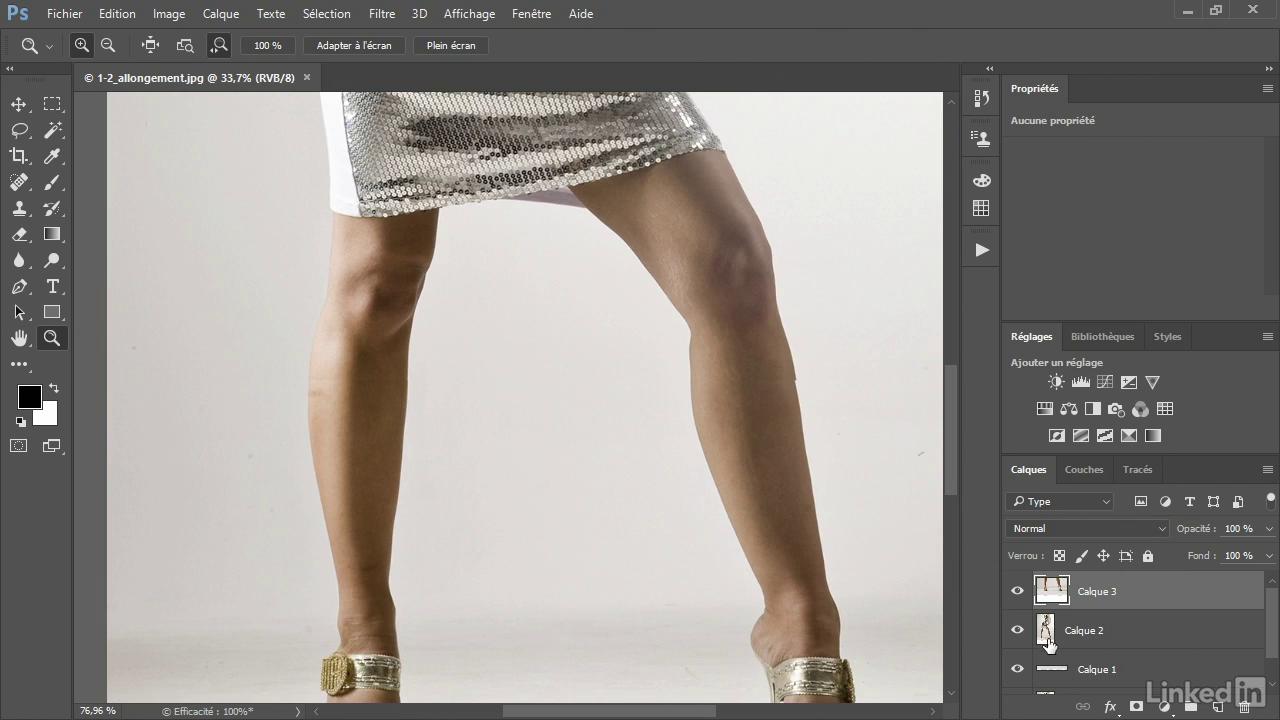
left_click(1095, 629)
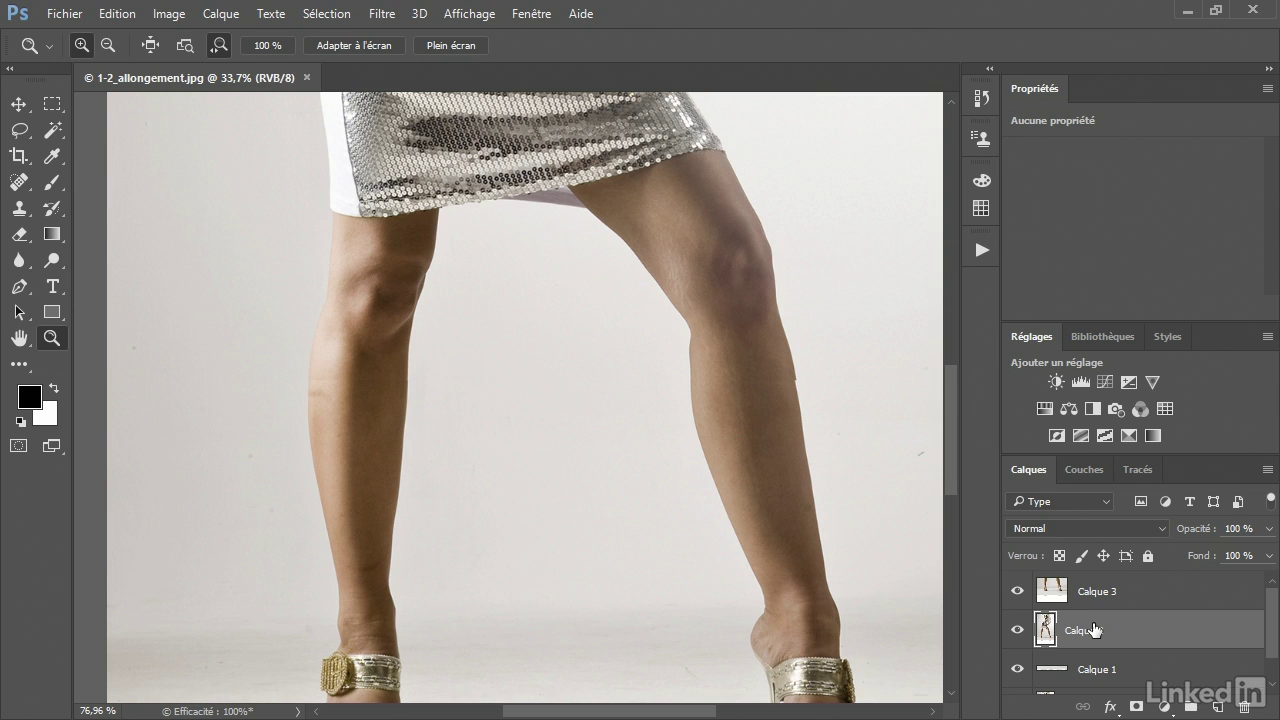
left_click(50, 106)
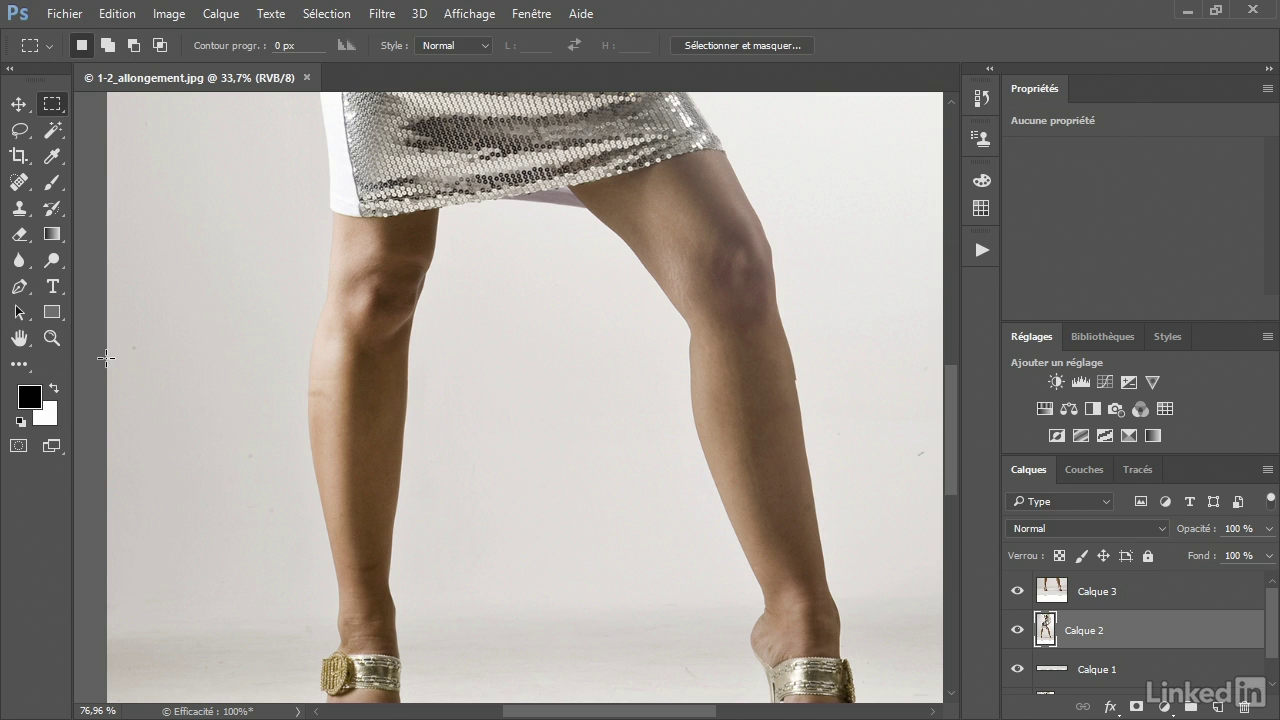
Copy a thin band across both shins to Calque 4, move it above Calque 3, and zoom in on it
mouse_move(106, 357)
left_mouse_down()
mouse_move(828, 418)
mouse_move(949, 400)
mouse_move(910, 402)
left_mouse_up()
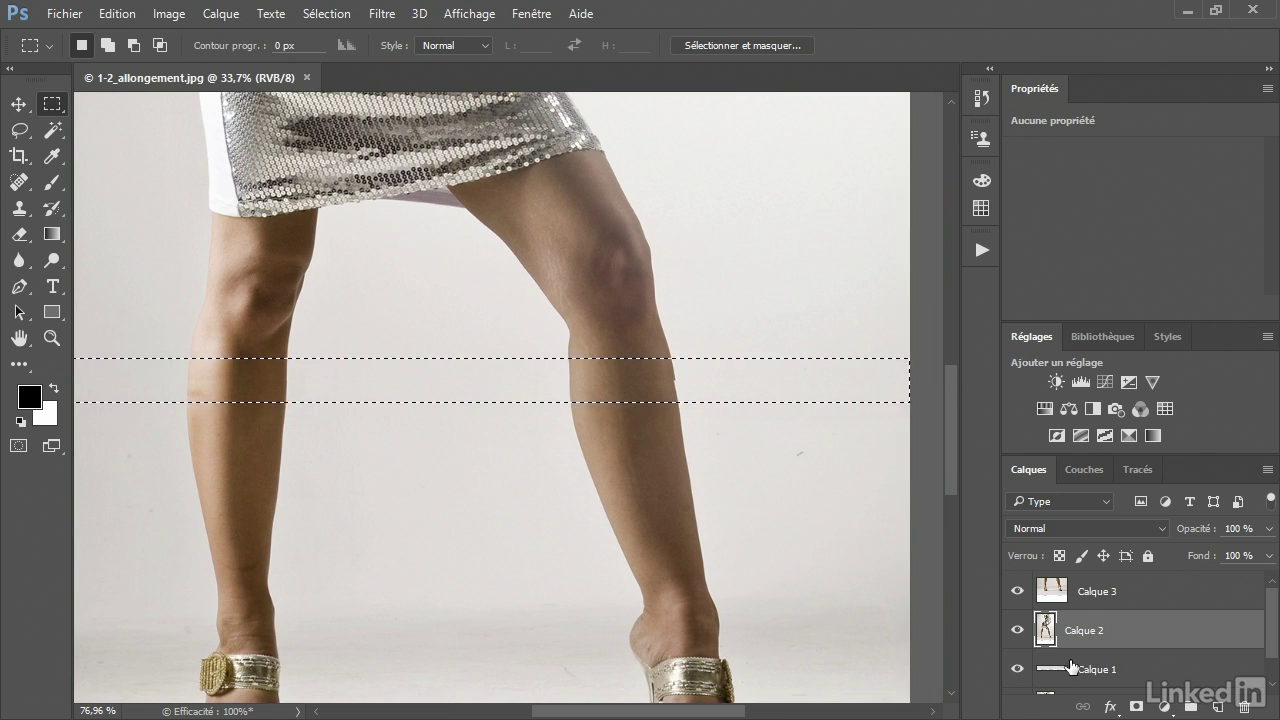
key("ctrl+j")
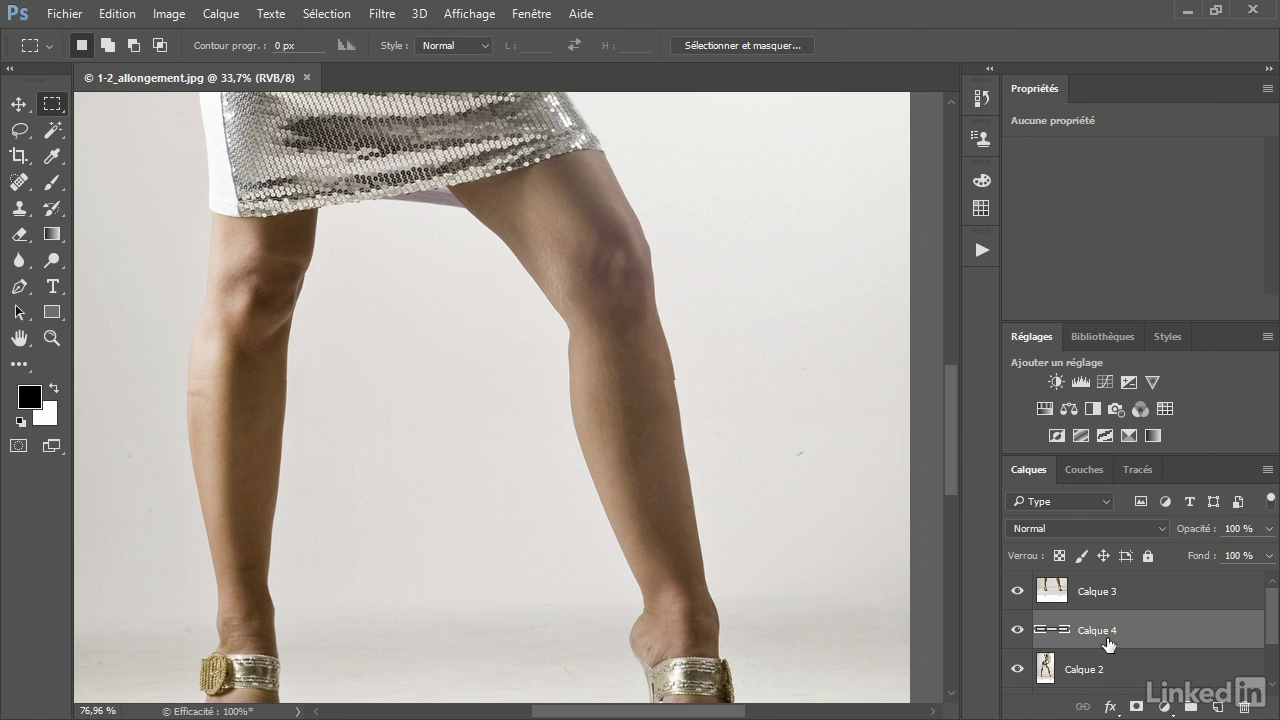
mouse_move(1155, 641)
left_mouse_down()
mouse_move(1153, 567)
mouse_move(1157, 578)
left_mouse_up()
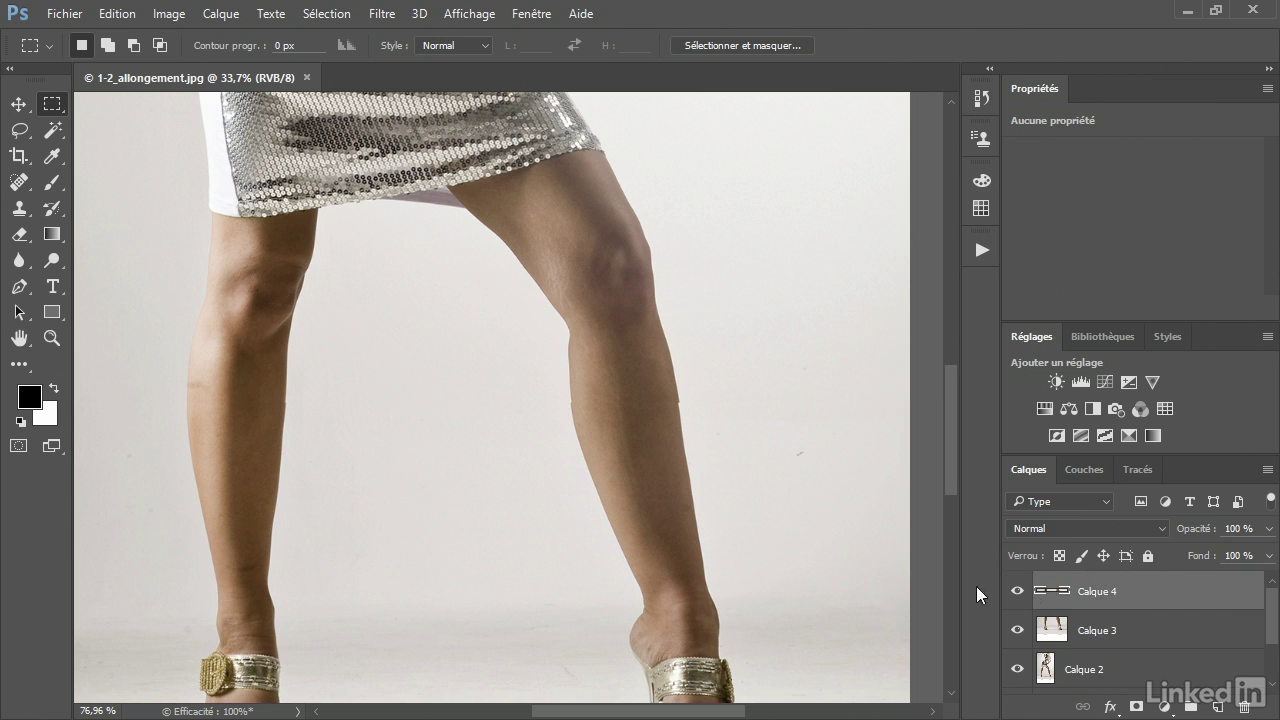
scroll(541, 470, "up", 3)
scroll(538, 463, "up", 2)
left_click_drag(497, 423, 635, 420)
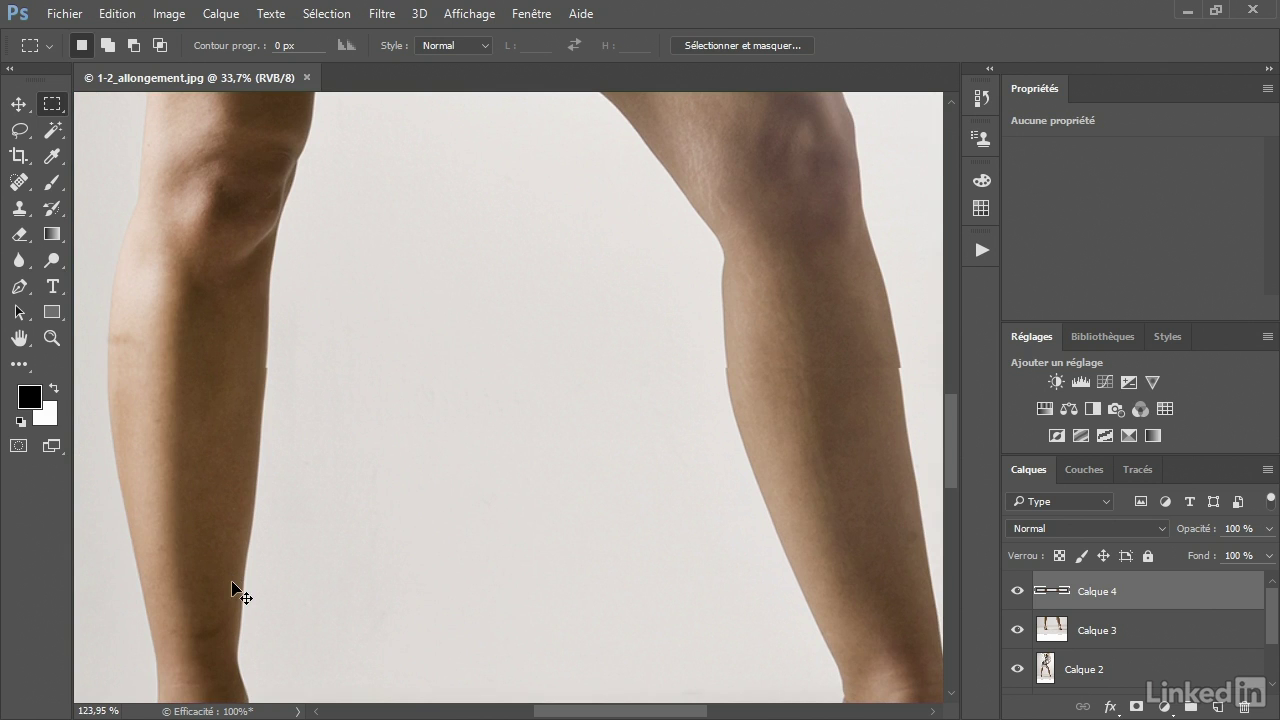
Stretch Calque 4's shin band downward to about 119% height (69 px) and commit the transform
key("ctrl+t")
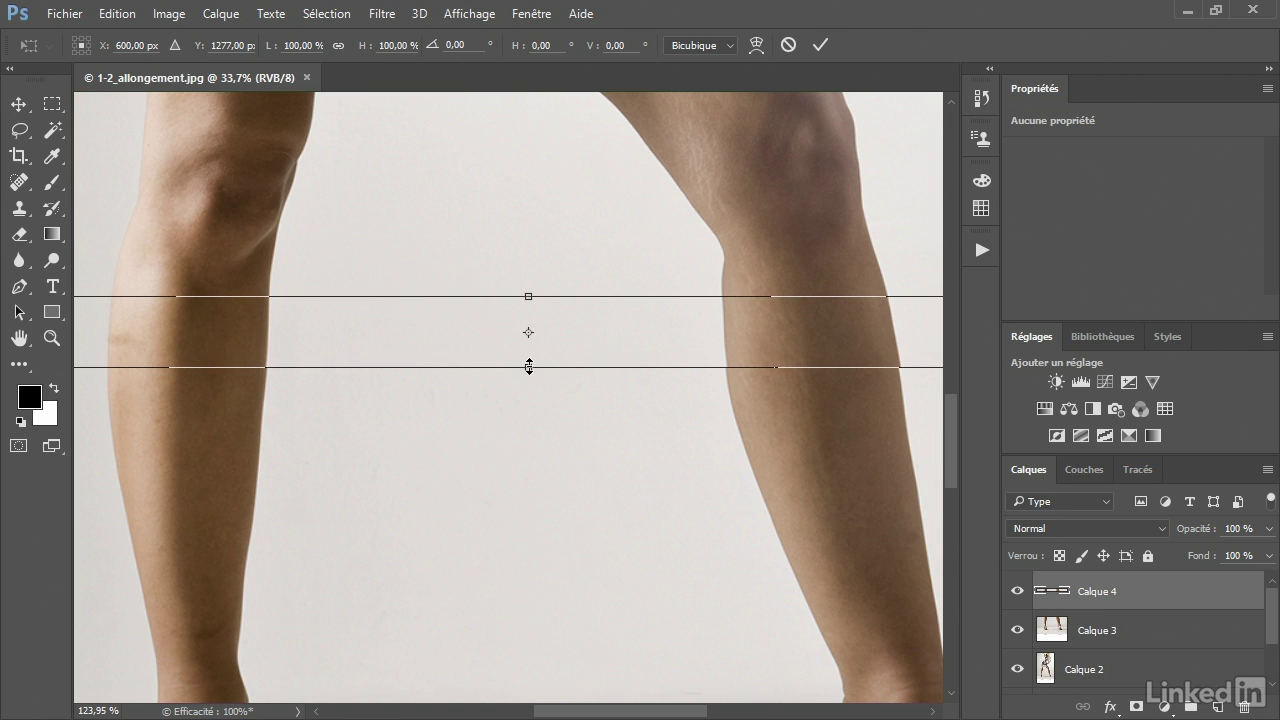
left_click_drag(528, 367, 528, 379)
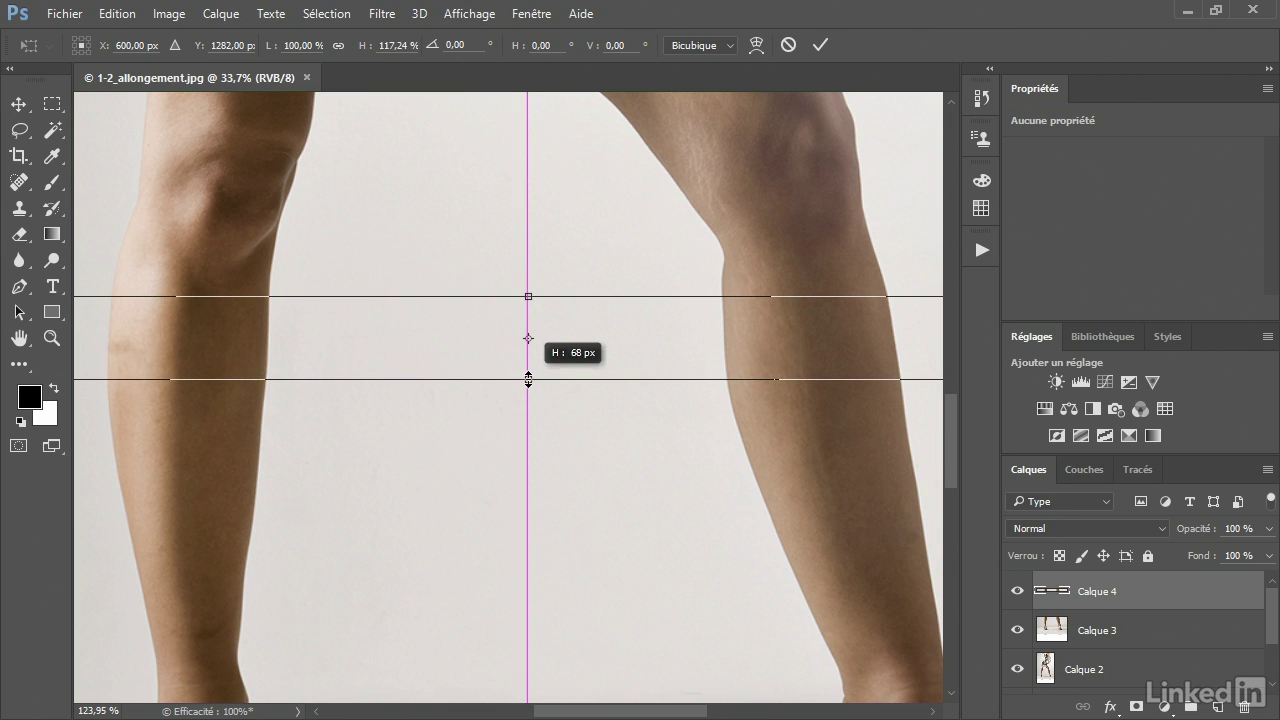
left_click_drag(528, 379, 528, 381)
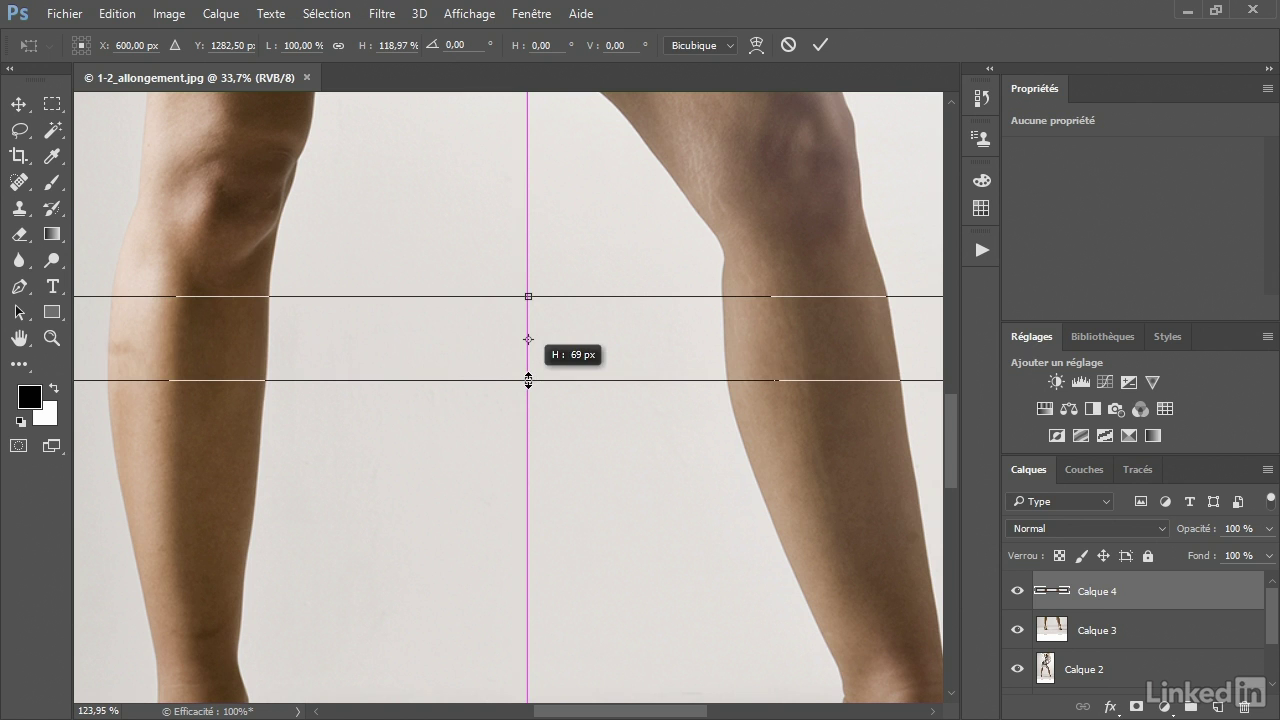
left_click(819, 45)
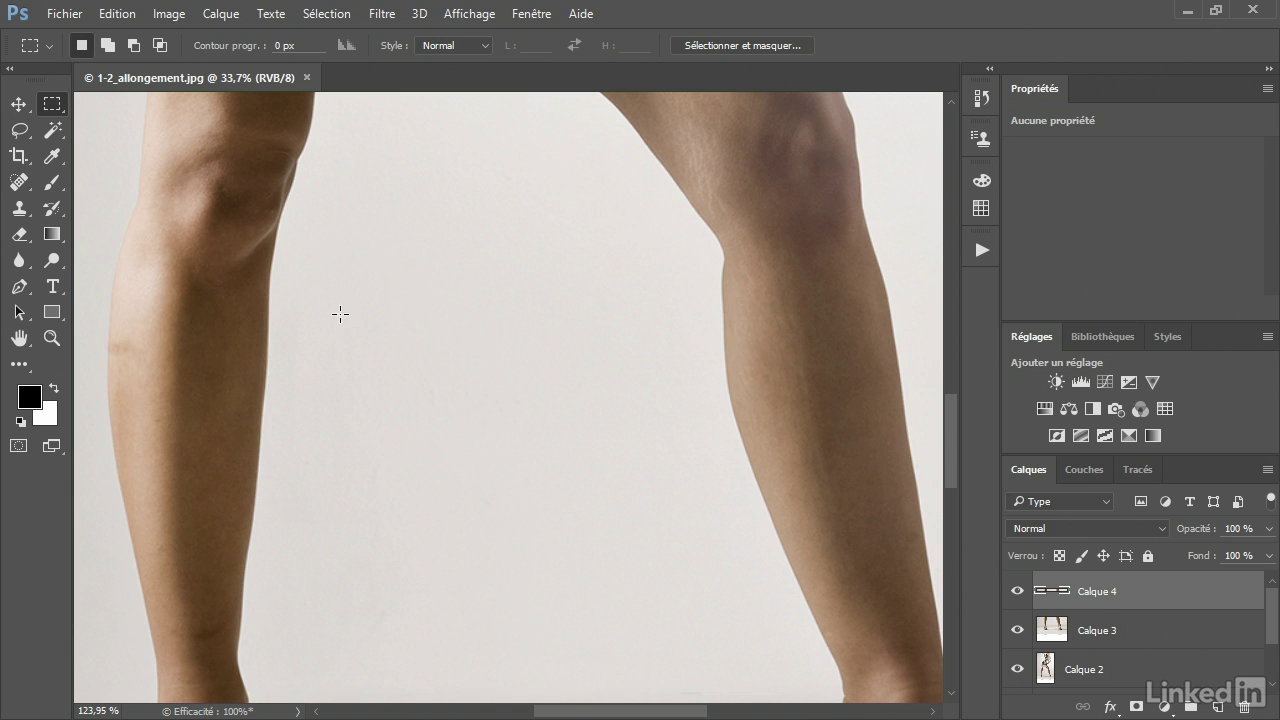
Fit the whole figure in the window
double_click(24, 340)
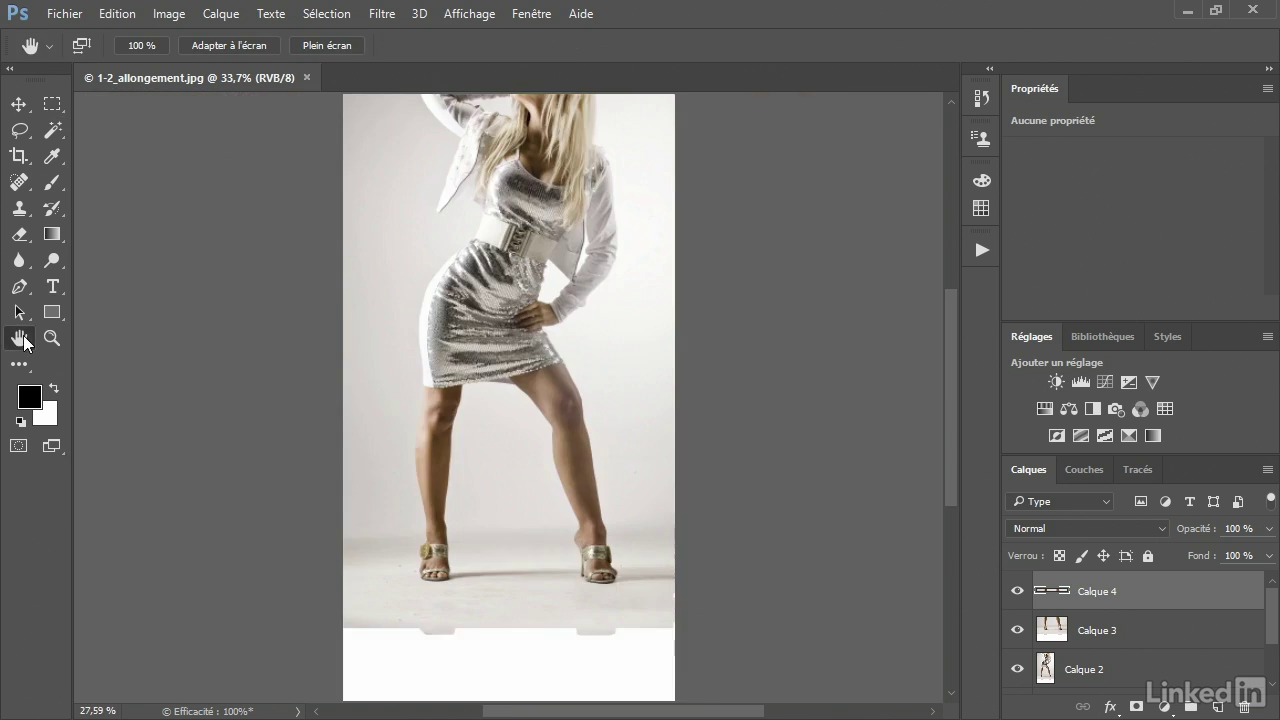
scroll(509, 416, "up", 1)
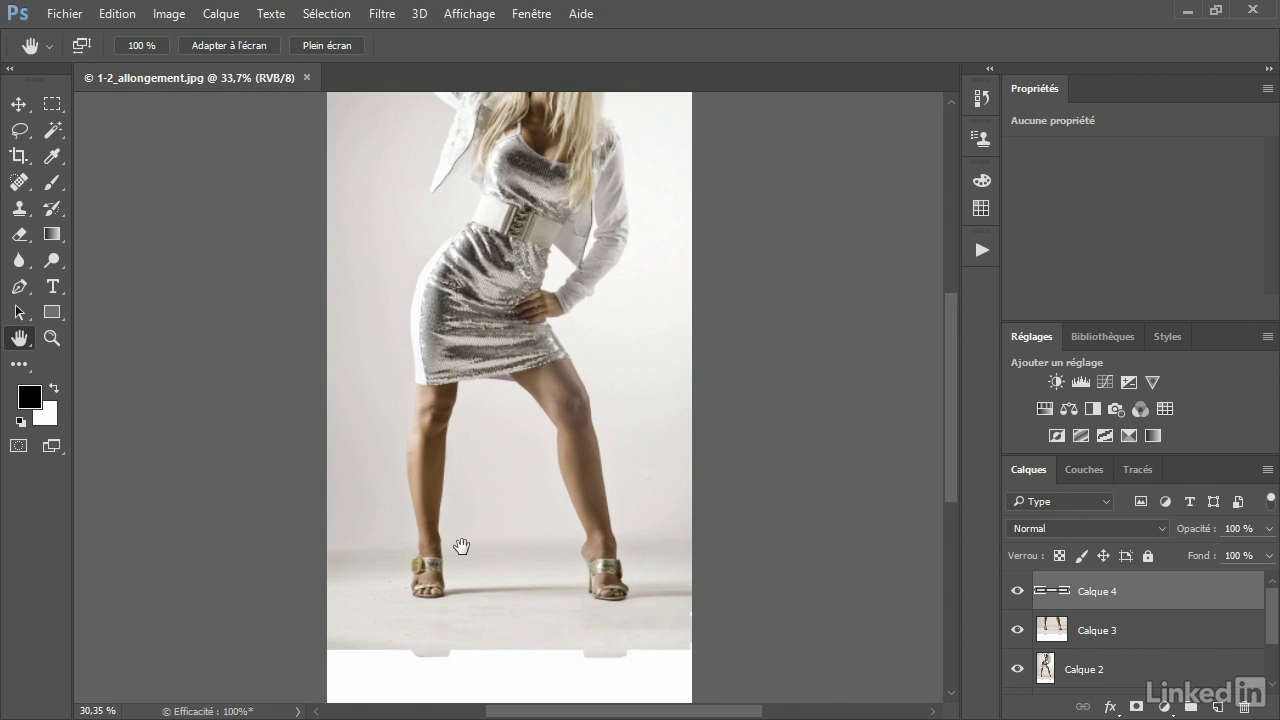
scroll(460, 543, "up", 1)
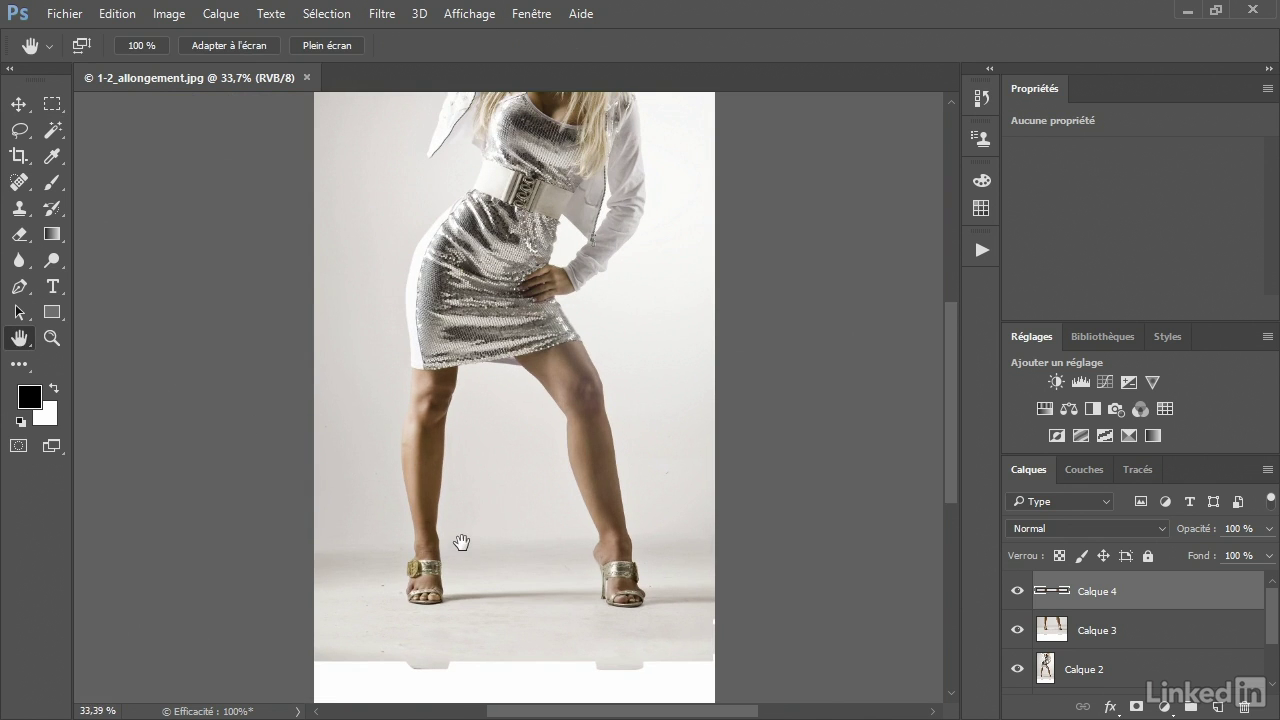
Toggle between Calque 2 alone and all layers to compare original and lengthened legs, ending with all visible
left_click(1017, 670, "alt")
left_click(1017, 670, "alt")
left_click(1017, 670, "alt")
left_click(1017, 670, "alt")
left_click(1017, 670, "alt")
left_click(1017, 670, "alt")
left_click(1017, 670, "alt")
left_click(1017, 670, "alt")
Merge the stretched shin band down into Calque 3 with Fusionner avec le calque inférieur
left_click(1267, 469)
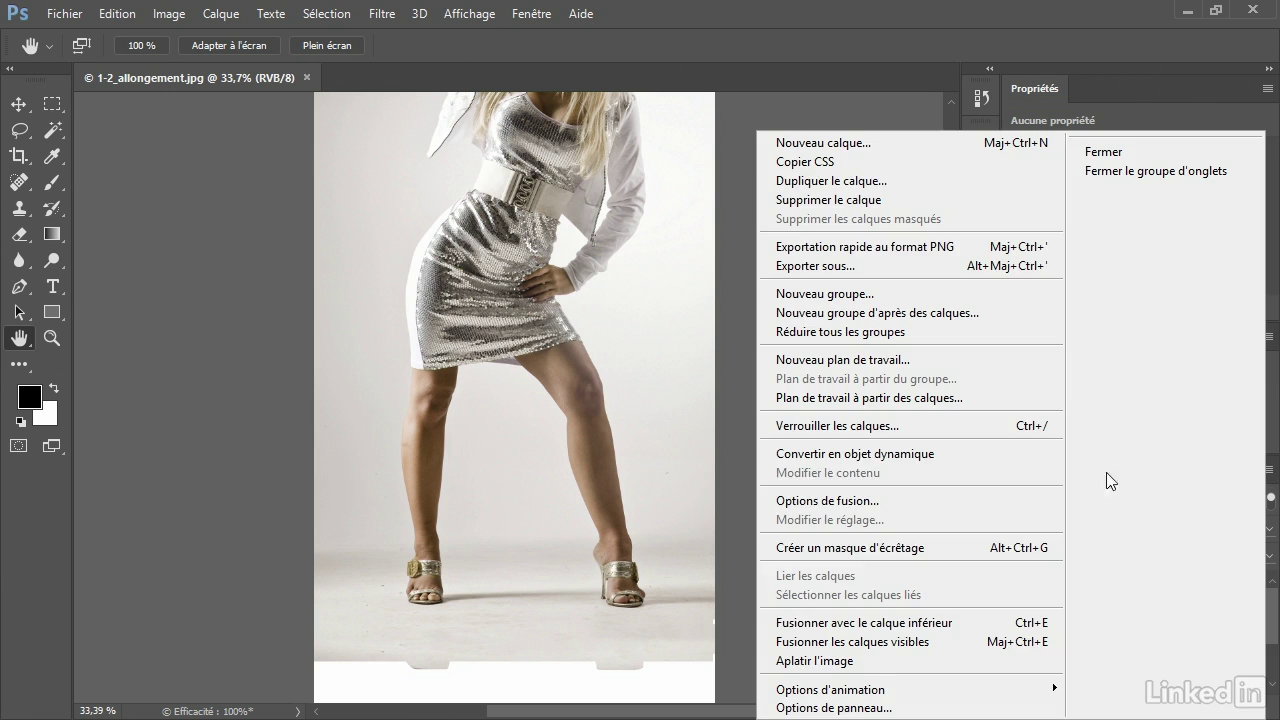
left_click(1015, 623)
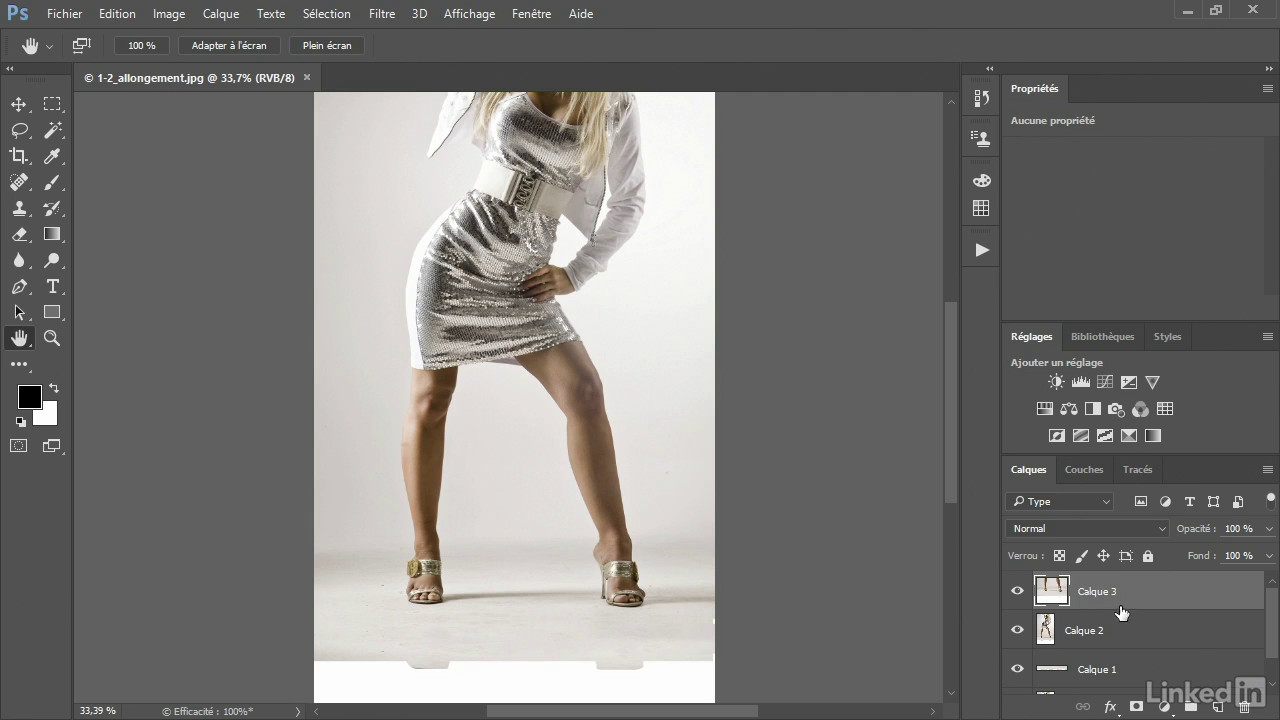
scroll(1122, 613, "down", 1)
scroll(1122, 613, "up", 1)
scroll(1122, 613, "down", 1)
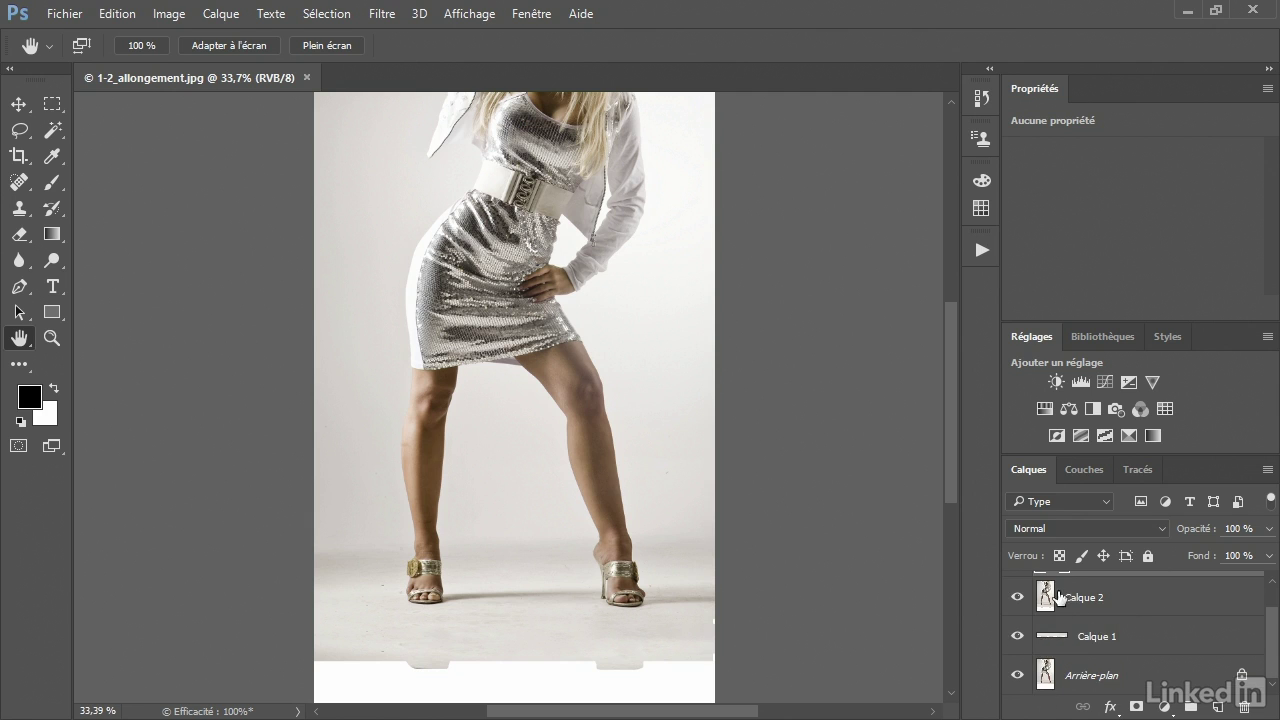
Hide Calque 1 and Arrière-plan, then stamp visible layers into a new top layer and check it
left_click(1017, 675)
left_click(1017, 636)
key("ctrl+alt+shift+e")
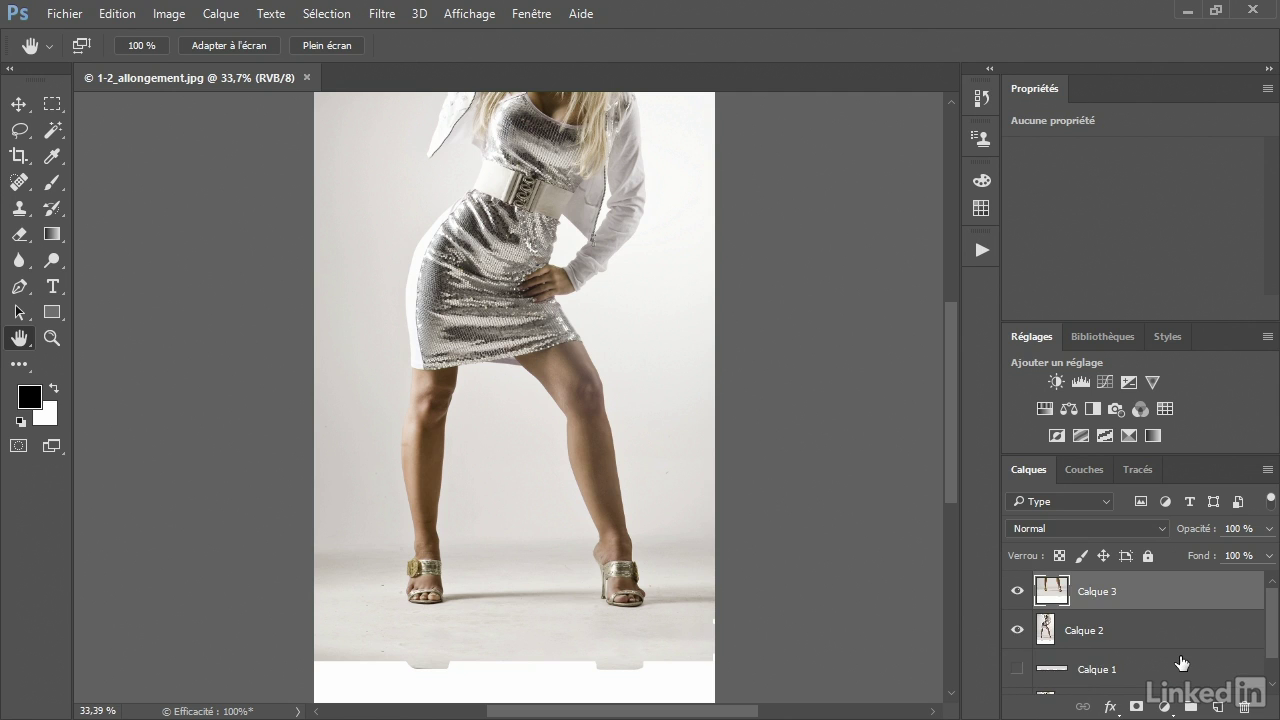
left_click(1016, 593)
left_click(1016, 593)
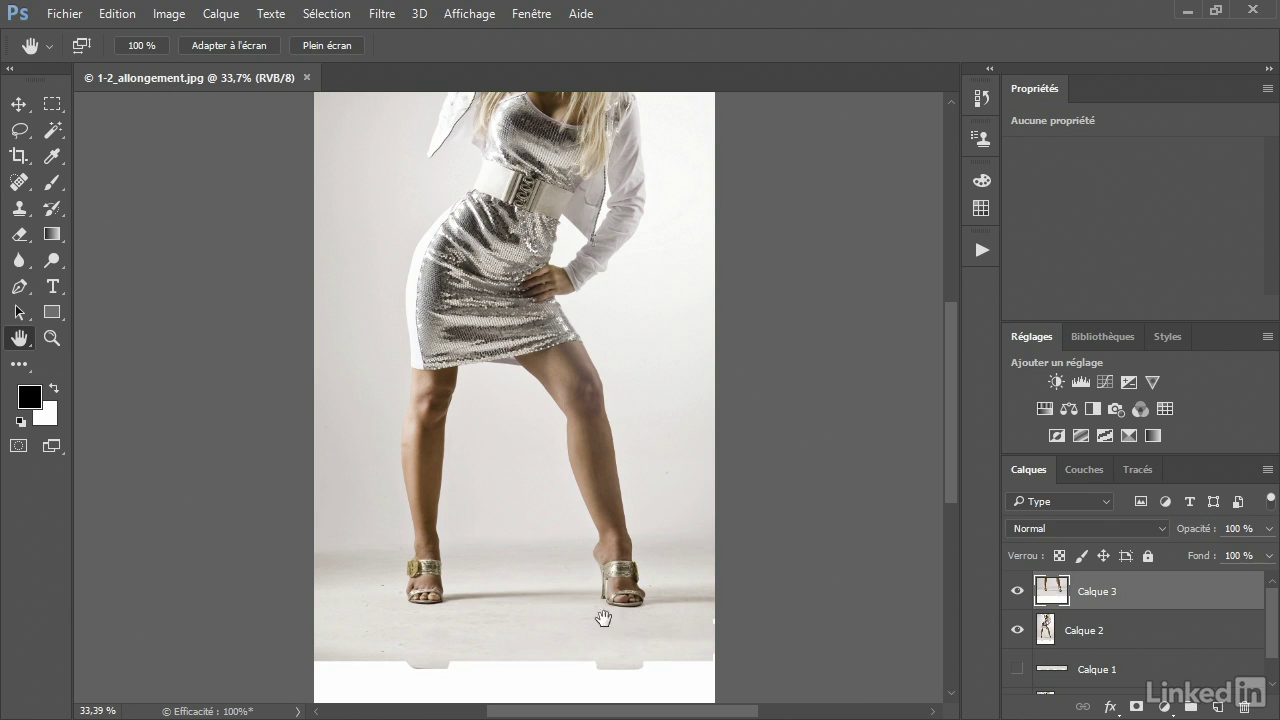